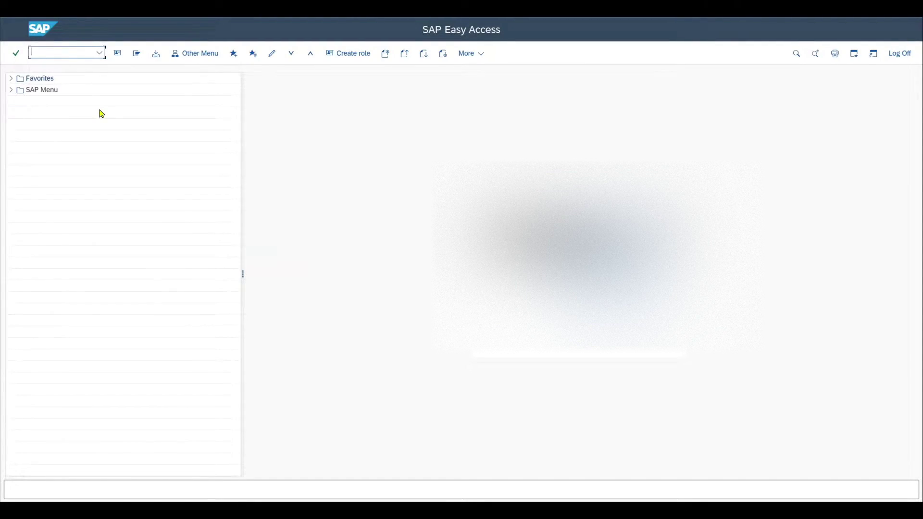
Open transaction OMEV to see whether the consignment info record is activated
{"action": "left_click", "coordinate": [67, 54]}
{"action": "type", "text": "omev"}
{"action": "key", "text": "Return"}
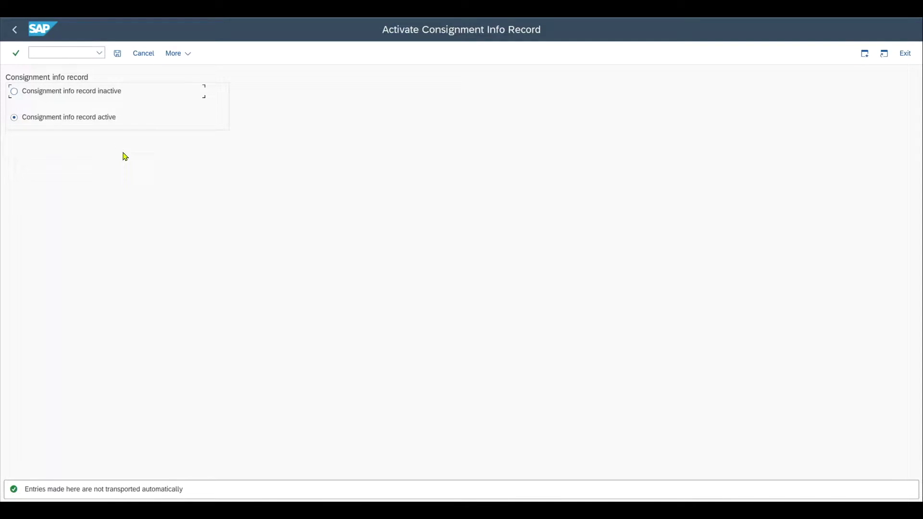
Go to transaction SPRO and display the SAP Reference IMG
{"action": "left_click", "coordinate": [46, 52]}
{"action": "type", "text": "/nspro"}
{"action": "key", "text": "Return"}
{"action": "left_click", "coordinate": [177, 53]}
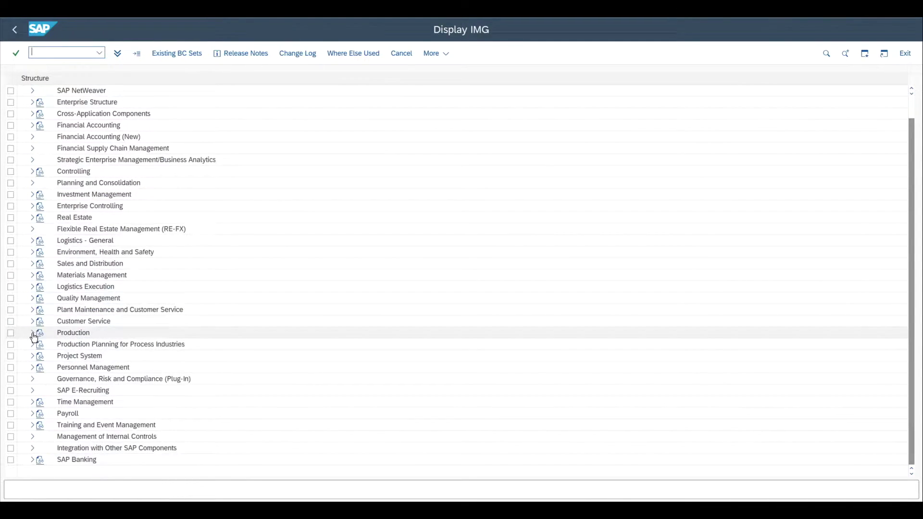
Open the Define Special Procurement Type activity in the master data of Material Requirements Planning for Production
{"action": "left_click", "coordinate": [32, 333]}
{"action": "scroll", "coordinate": [38, 327], "scroll_direction": "down", "scroll_amount": 3}
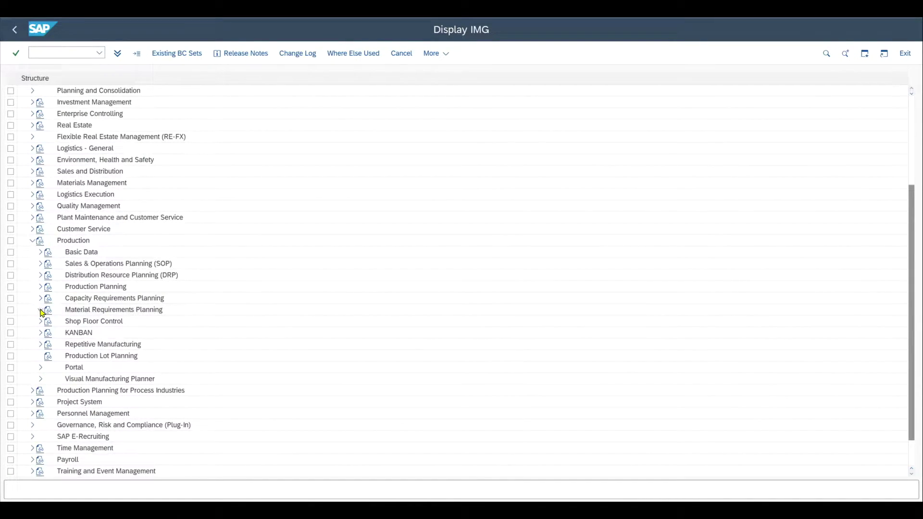
{"action": "left_click", "coordinate": [41, 310]}
{"action": "left_click", "coordinate": [48, 333]}
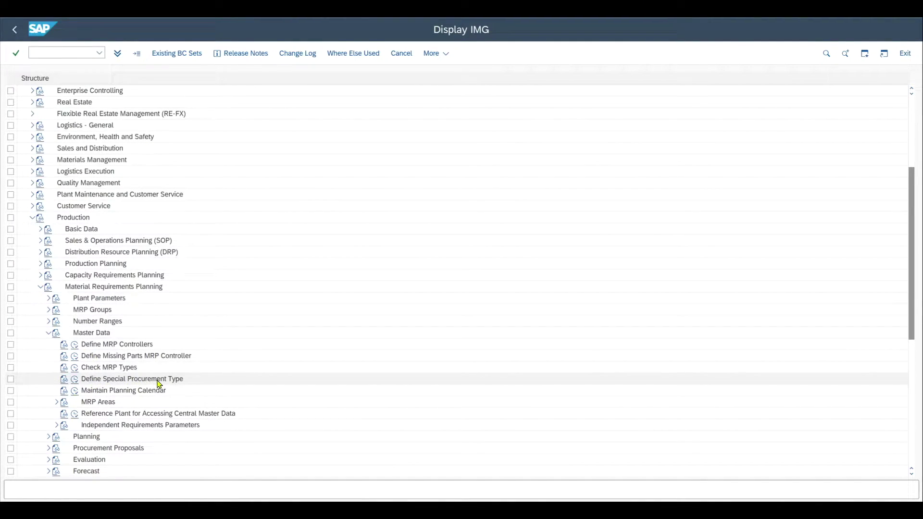
{"action": "left_click", "coordinate": [76, 381]}
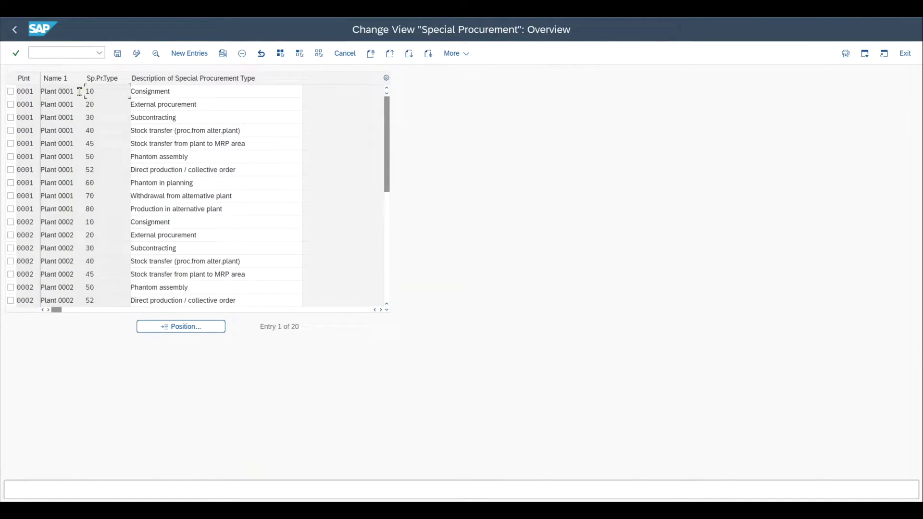
Open the details of special procurement type 10, Consignment, for plant 0001
{"action": "left_click_drag", "start_coordinate": [101, 91], "coordinate": [84, 91]}
{"action": "left_click_drag", "start_coordinate": [166, 91], "coordinate": [127, 89]}
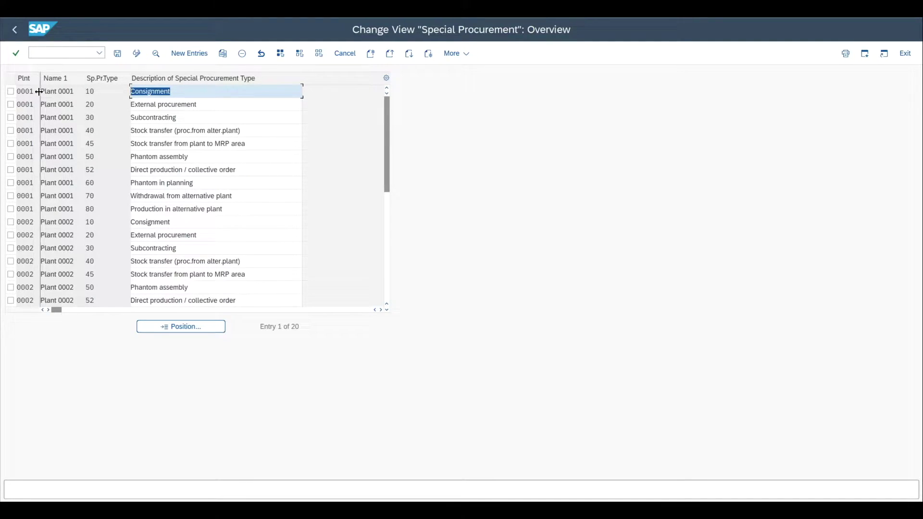
{"action": "left_click_drag", "start_coordinate": [35, 90], "coordinate": [14, 92]}
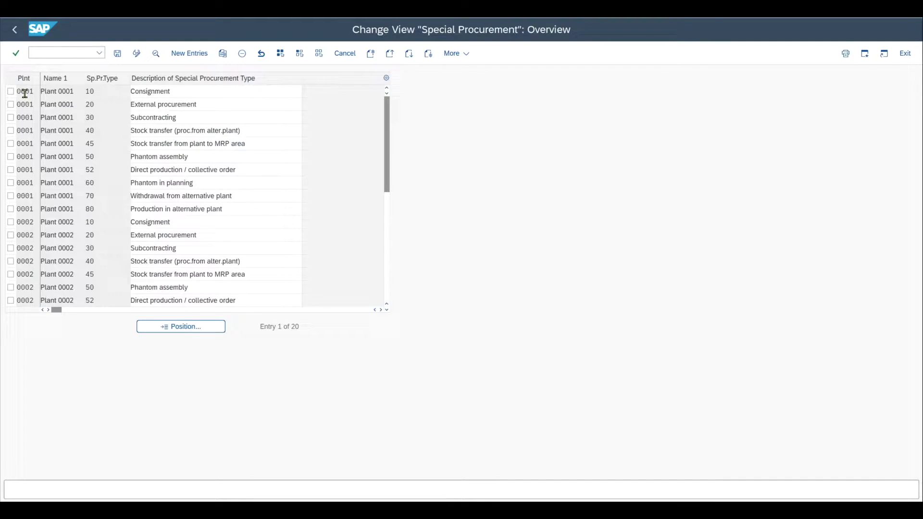
{"action": "left_click", "coordinate": [28, 91]}
{"action": "double_click", "coordinate": [29, 91]}
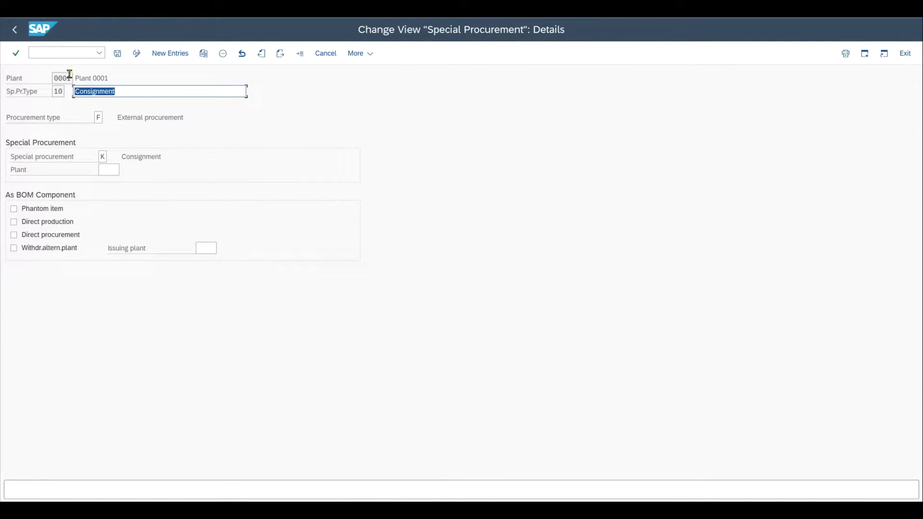
Examine the procurement type and special procurement indicator in the details of the Consignment entry
{"action": "double_click", "coordinate": [63, 91]}
{"action": "left_click_drag", "start_coordinate": [124, 91], "coordinate": [73, 91]}
{"action": "double_click", "coordinate": [97, 118]}
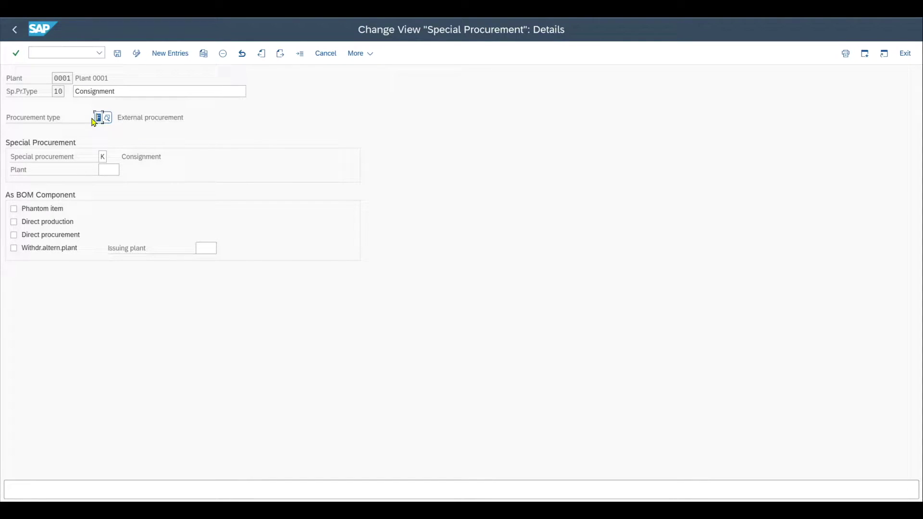
{"action": "left_click", "coordinate": [100, 158]}
{"action": "double_click", "coordinate": [102, 156]}
{"action": "left_click", "coordinate": [102, 157]}
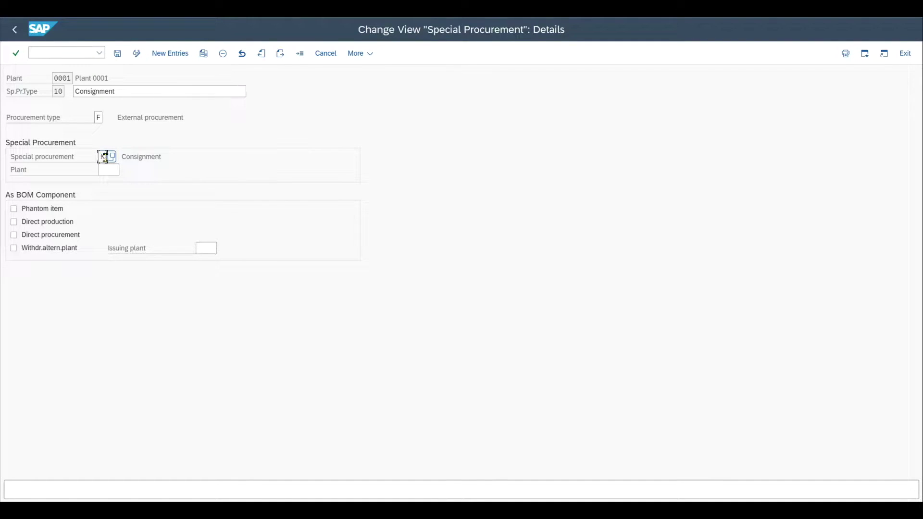
{"action": "left_click_drag", "start_coordinate": [158, 156], "coordinate": [121, 158]}
{"action": "left_click", "coordinate": [161, 159]}
{"action": "left_click", "coordinate": [58, 93]}
{"action": "double_click", "coordinate": [59, 93]}
{"action": "left_click", "coordinate": [95, 117]}
{"action": "left_click", "coordinate": [179, 118]}
{"action": "left_click", "coordinate": [103, 155]}
{"action": "left_click", "coordinate": [164, 156]}
{"action": "left_click_drag", "start_coordinate": [164, 157], "coordinate": [118, 156]}
{"action": "left_click", "coordinate": [134, 157]}
Open material 671 for changing in the MRP 2 view for plant 0001
{"action": "left_click", "coordinate": [81, 54]}
{"action": "key", "text": "Return"}
{"action": "key", "text": "Return"}
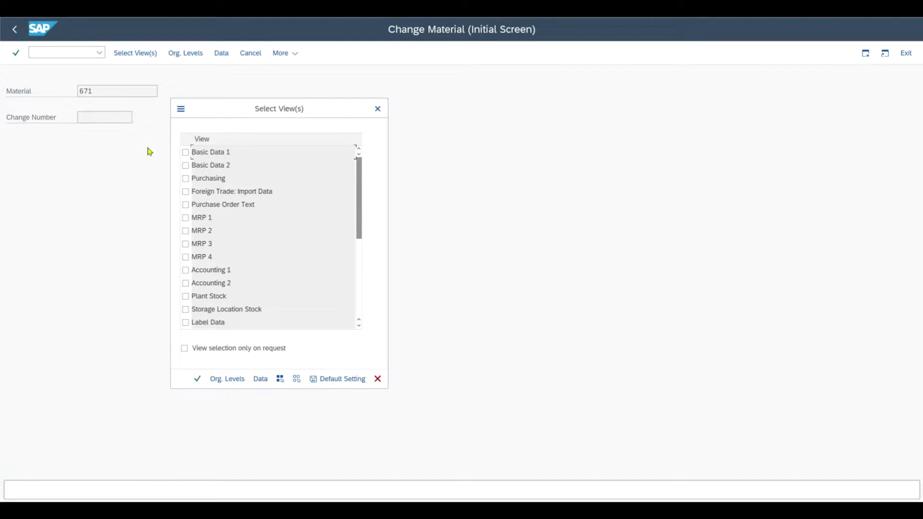
{"action": "left_click", "coordinate": [185, 230]}
{"action": "left_click", "coordinate": [199, 379]}
{"action": "type", "text": "0001"}
{"action": "key", "text": "Return"}
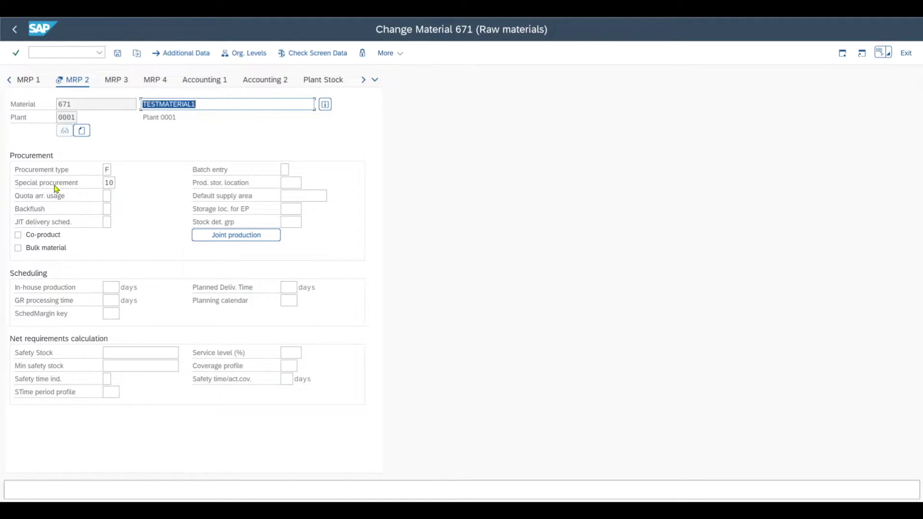
Choose special procurement type 10, Consignment, for material 671 and check its procurement type
{"action": "double_click", "coordinate": [110, 182]}
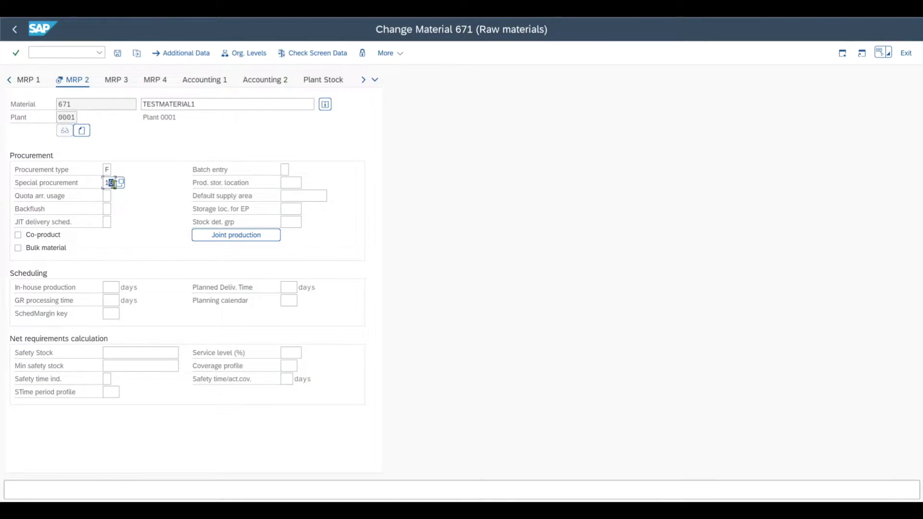
{"action": "left_click", "coordinate": [120, 184]}
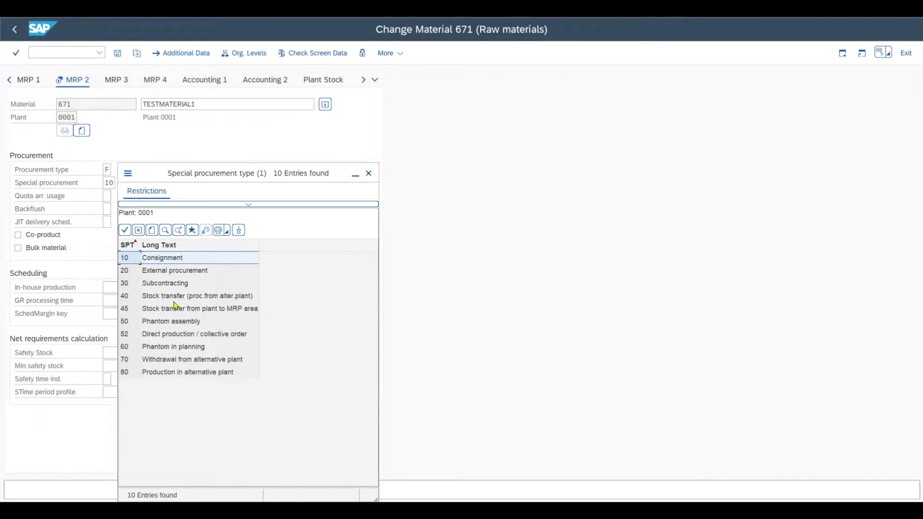
{"action": "double_click", "coordinate": [159, 258]}
{"action": "double_click", "coordinate": [108, 169]}
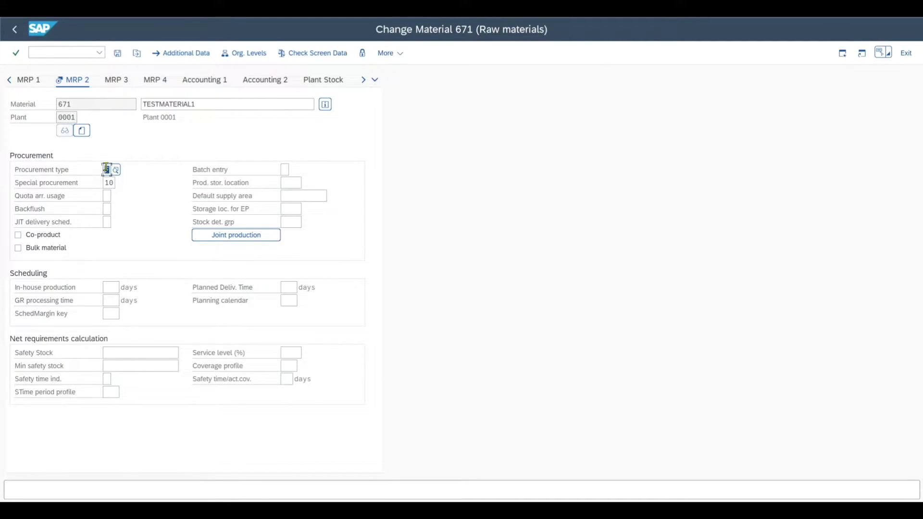
{"action": "double_click", "coordinate": [107, 169]}
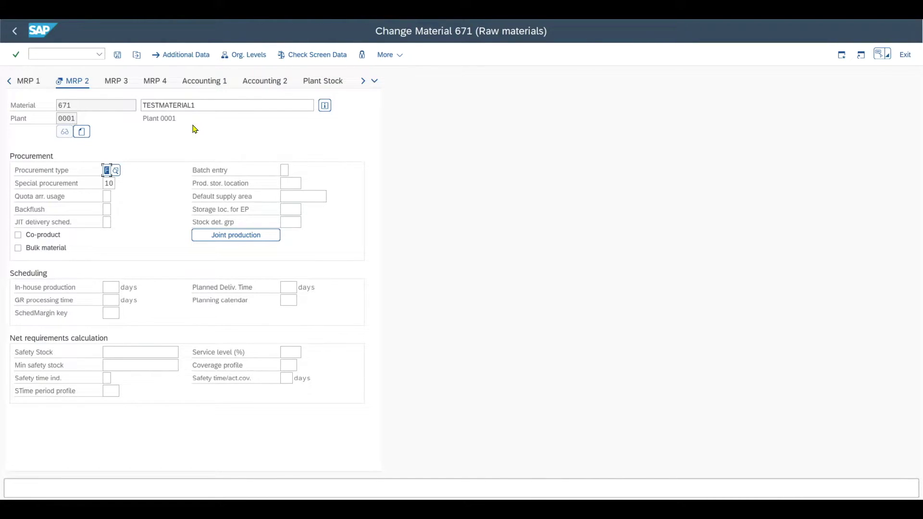
Start a Consignment info record with the supplier number, material 671, purchasing organization 0002 and plant 0001
{"action": "left_click", "coordinate": [79, 56]}
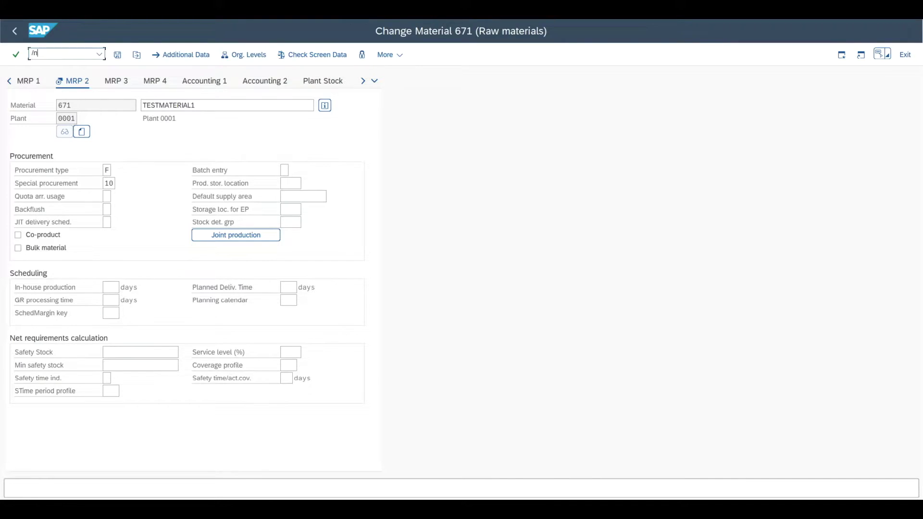
{"action": "key", "text": "Return"}
{"action": "left_click", "coordinate": [78, 104]}
{"action": "type", "text": "700255"}
{"action": "key", "text": "Tab"}
{"action": "left_click", "coordinate": [78, 133]}
{"action": "left_click", "coordinate": [86, 150]}
{"action": "left_click", "coordinate": [86, 149]}
{"action": "left_click", "coordinate": [85, 157]}
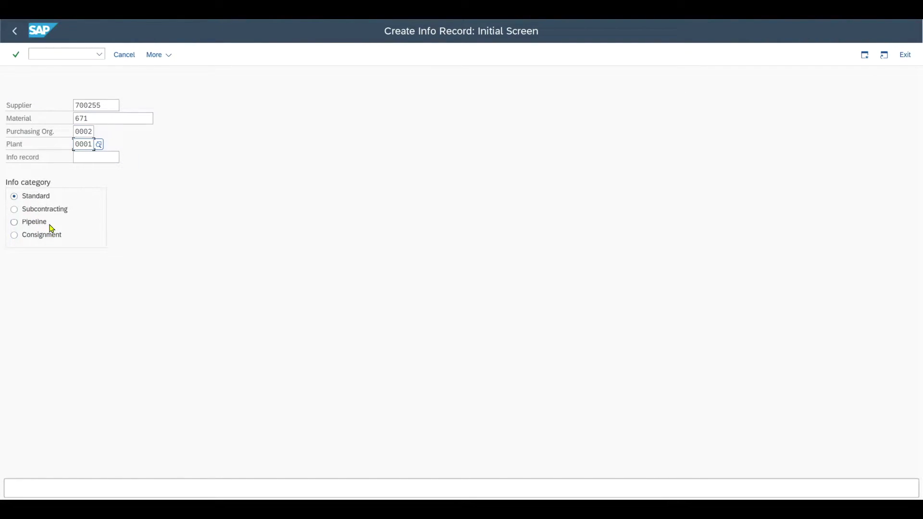
{"action": "left_click", "coordinate": [42, 236]}
{"action": "key", "text": "Return"}
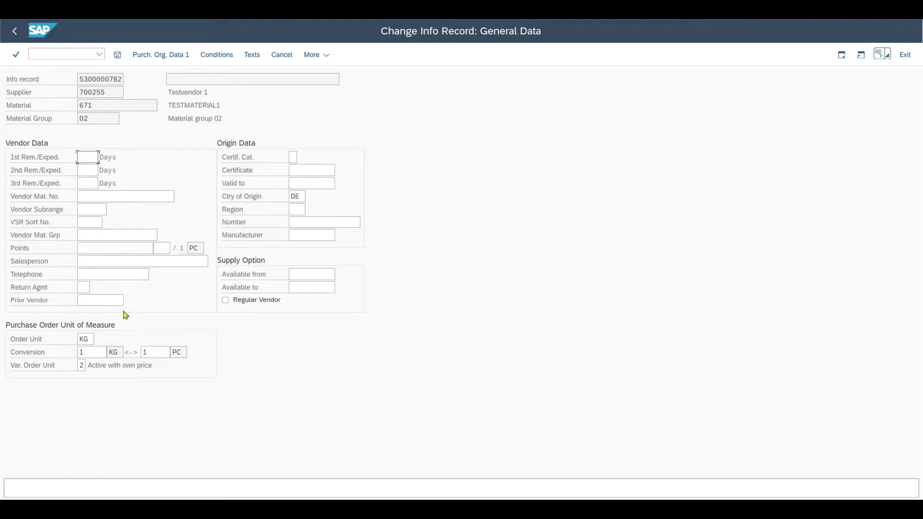
Check the delivery time, purchasing group, standard quantity and net price in the purchasing organization data, and save the info record
{"action": "left_click", "coordinate": [152, 56]}
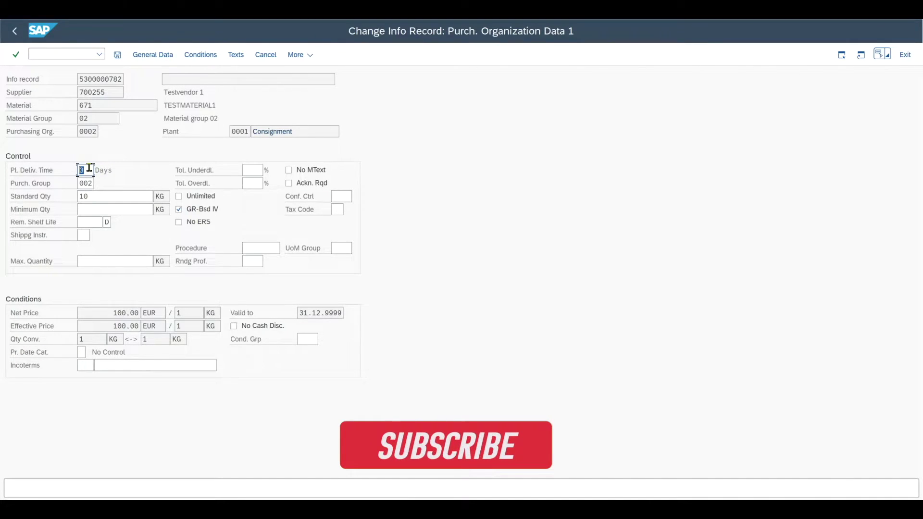
{"action": "left_click", "coordinate": [89, 183]}
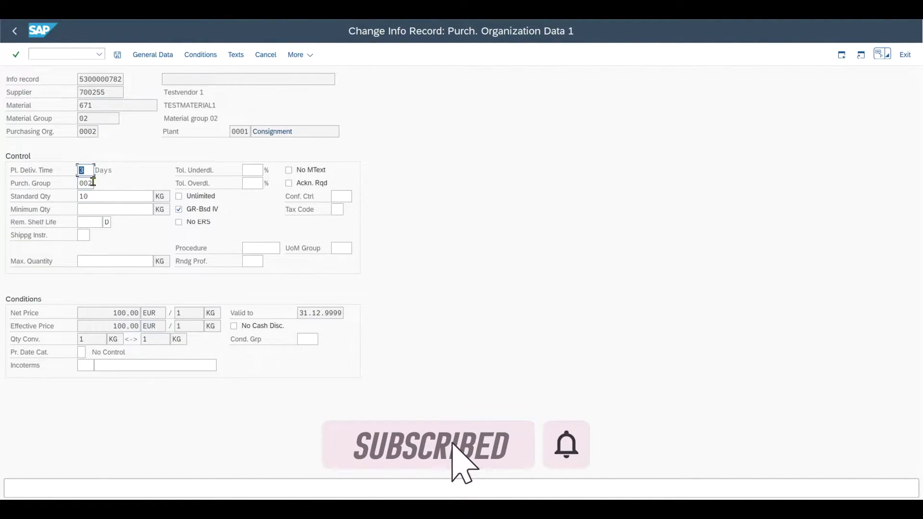
{"action": "key", "text": "Tab"}
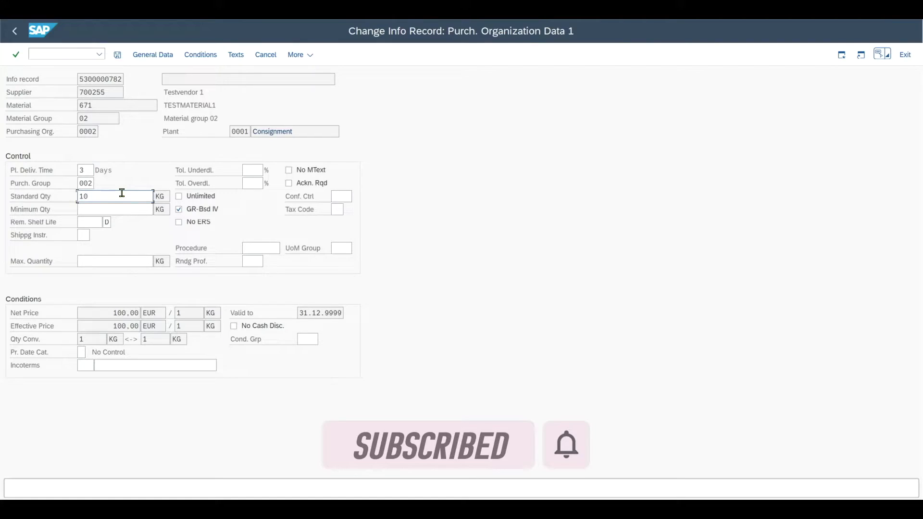
{"action": "left_click_drag", "start_coordinate": [107, 313], "coordinate": [142, 313]}
{"action": "left_click", "coordinate": [99, 312]}
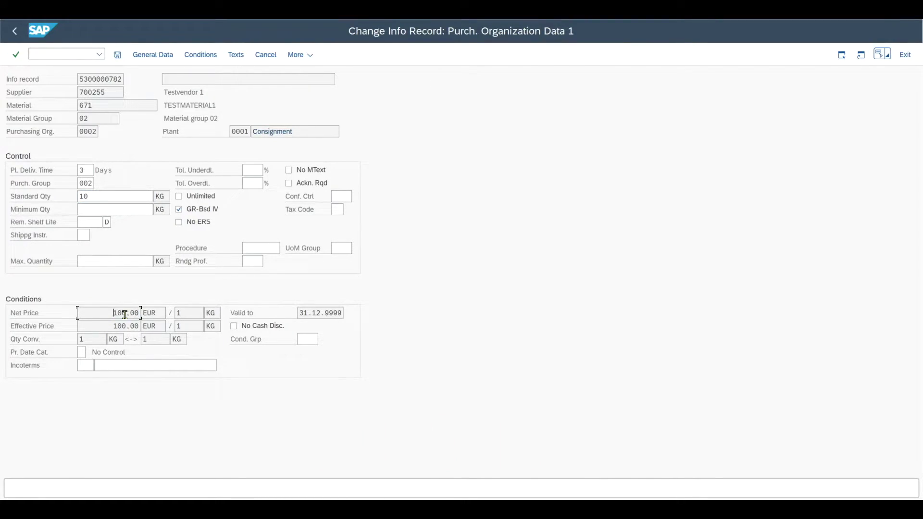
{"action": "left_click_drag", "start_coordinate": [140, 315], "coordinate": [108, 313]}
{"action": "left_click", "coordinate": [111, 310]}
{"action": "left_click_drag", "start_coordinate": [108, 314], "coordinate": [140, 314]}
{"action": "left_click", "coordinate": [127, 314]}
{"action": "key", "text": "Return"}
{"action": "left_click", "coordinate": [117, 55]}
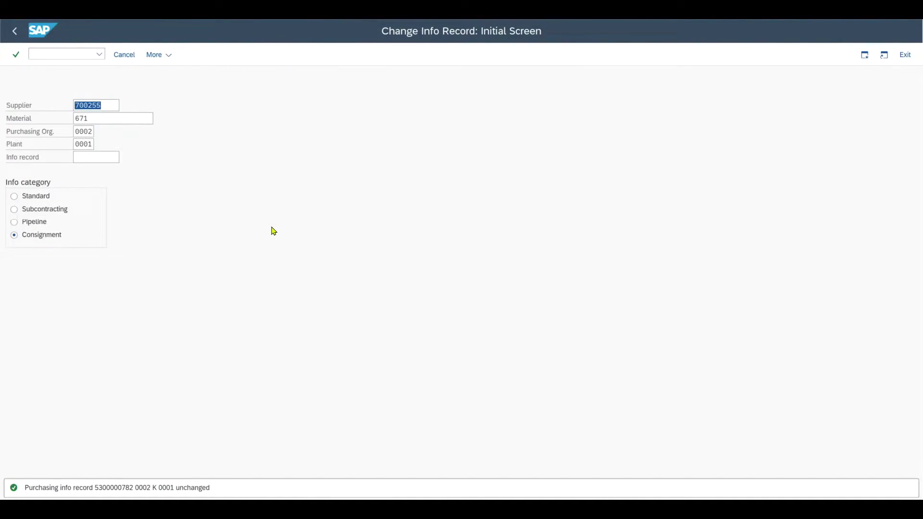
Go to transaction OBYC and check the account assigned to Consignment payables (KON) for chart of accounts IKR
{"action": "left_click", "coordinate": [70, 54]}
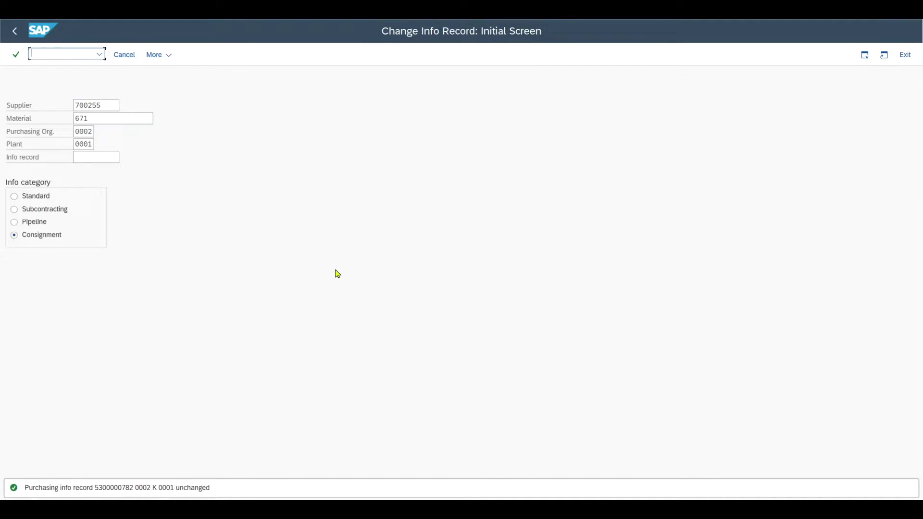
{"action": "type", "text": "/nobyc"}
{"action": "key", "text": "Return"}
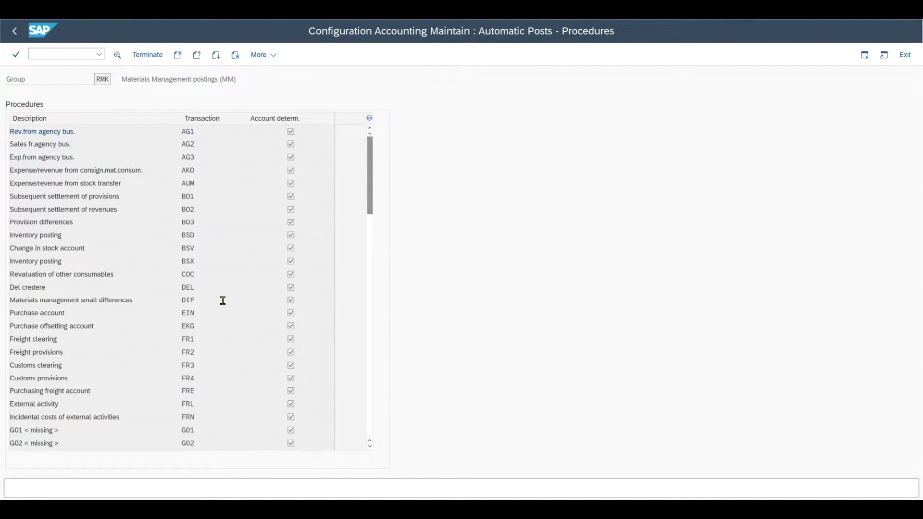
{"action": "scroll", "coordinate": [223, 301], "scroll_direction": "down", "scroll_amount": 6}
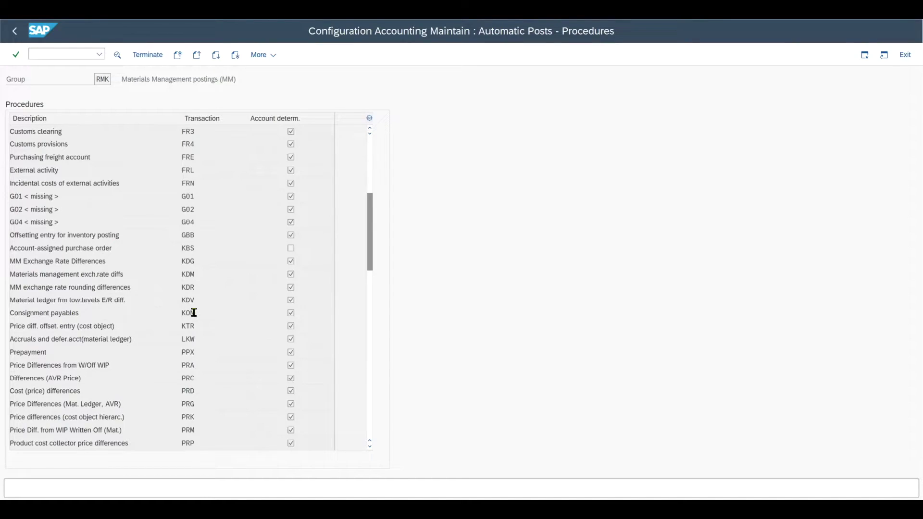
{"action": "double_click", "coordinate": [193, 313]}
{"action": "type", "text": "IKR"}
{"action": "key", "text": "Return"}
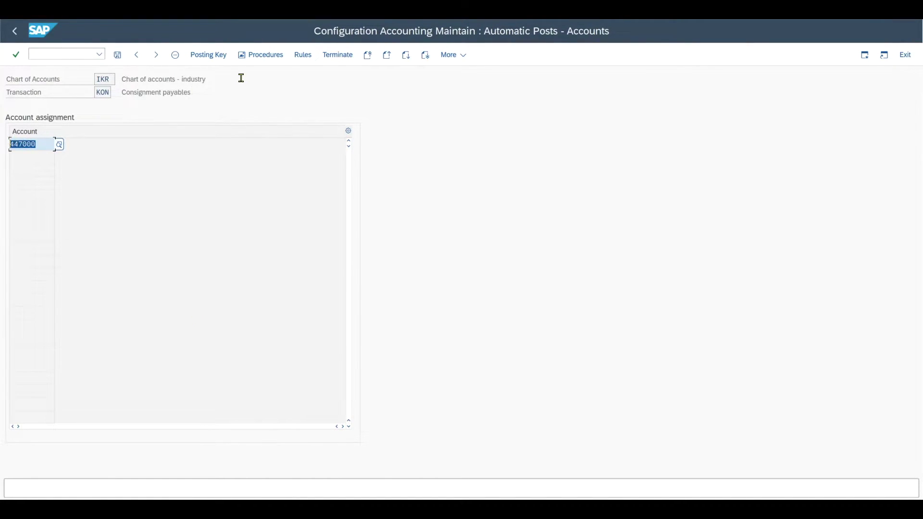
{"action": "left_click_drag", "start_coordinate": [201, 91], "coordinate": [120, 90]}
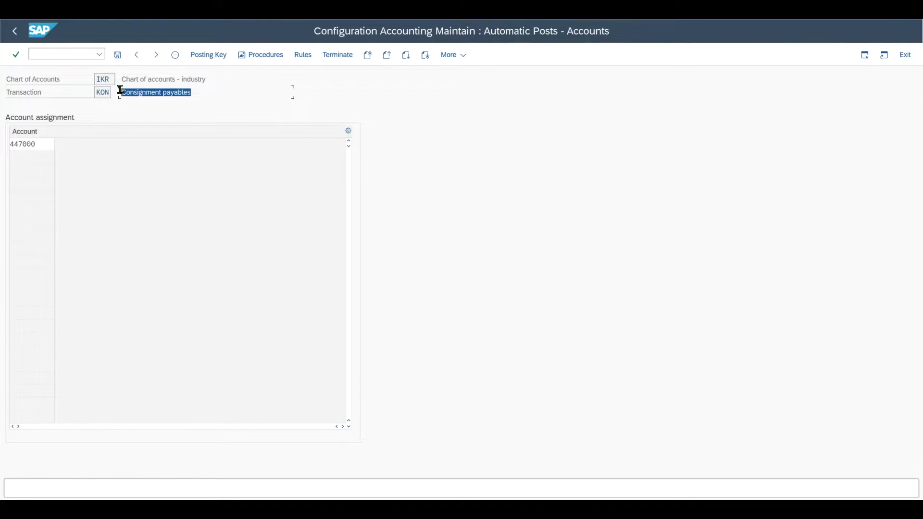
{"action": "key", "text": "ctrl+c"}
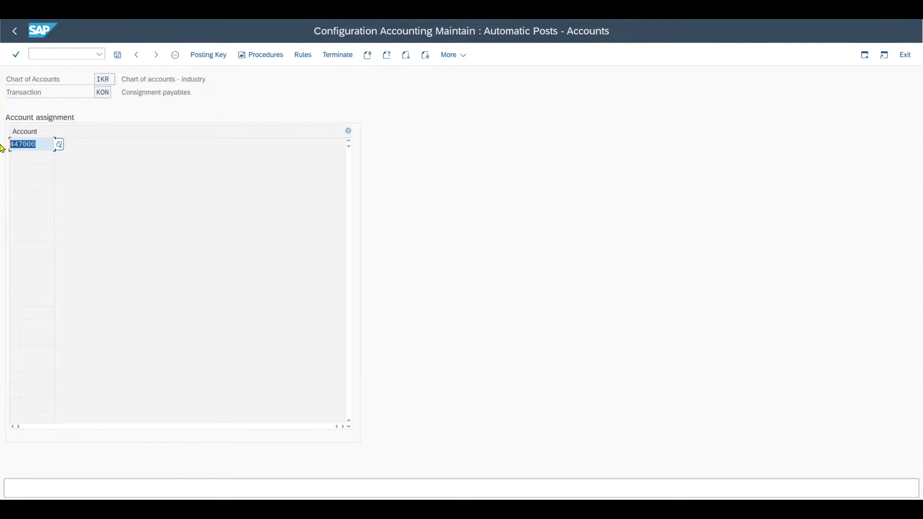
Return to the procedures list and open the account assignment of AKO, Expense/revenue from consignment material consumption
{"action": "key", "text": "F3"}
{"action": "scroll", "coordinate": [220, 268], "scroll_direction": "up", "scroll_amount": 6}
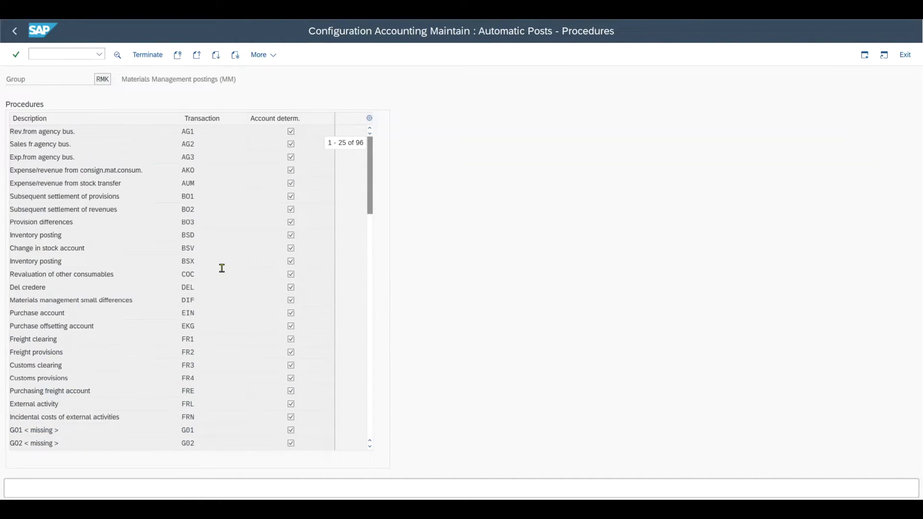
{"action": "left_click_drag", "start_coordinate": [150, 170], "coordinate": [2, 168]}
{"action": "left_click", "coordinate": [162, 171]}
{"action": "double_click", "coordinate": [194, 171]}
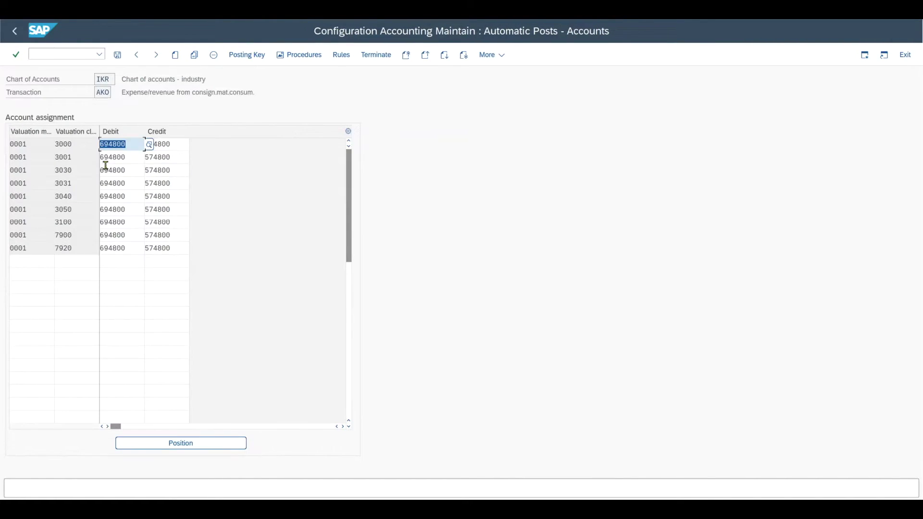
Examine the debit and credit accounts assigned to valuation class 3000 in the AKO procedure
{"action": "left_click", "coordinate": [173, 148]}
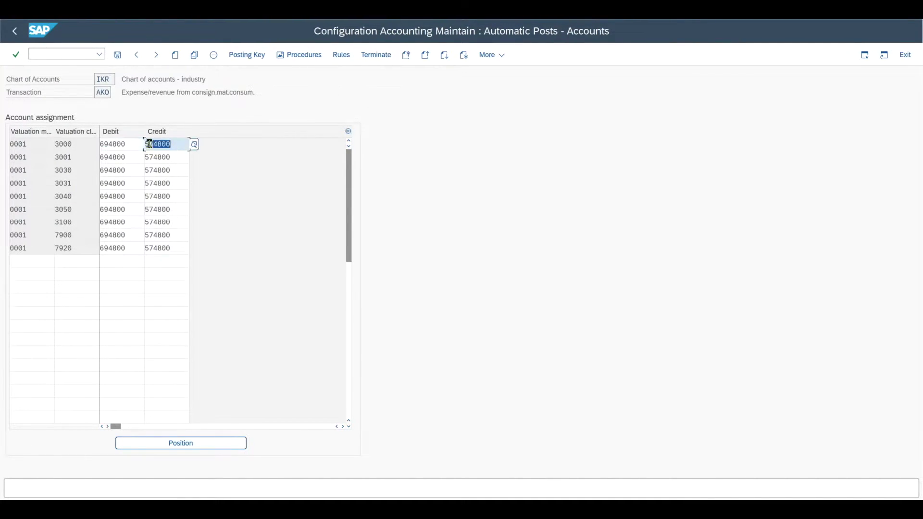
{"action": "left_click", "coordinate": [76, 145]}
{"action": "left_click", "coordinate": [67, 147]}
{"action": "left_click_drag", "start_coordinate": [85, 146], "coordinate": [44, 146]}
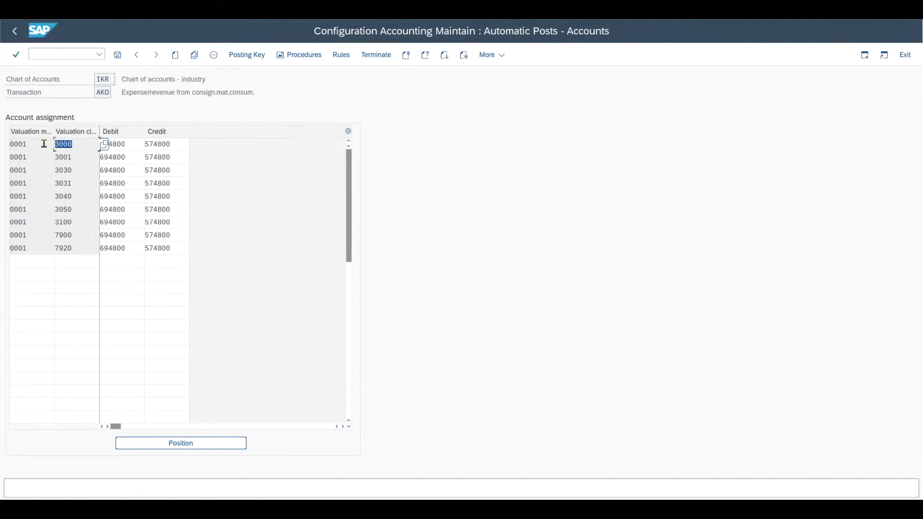
{"action": "left_click", "coordinate": [78, 147]}
{"action": "double_click", "coordinate": [123, 143]}
{"action": "double_click", "coordinate": [174, 144]}
{"action": "double_click", "coordinate": [123, 143]}
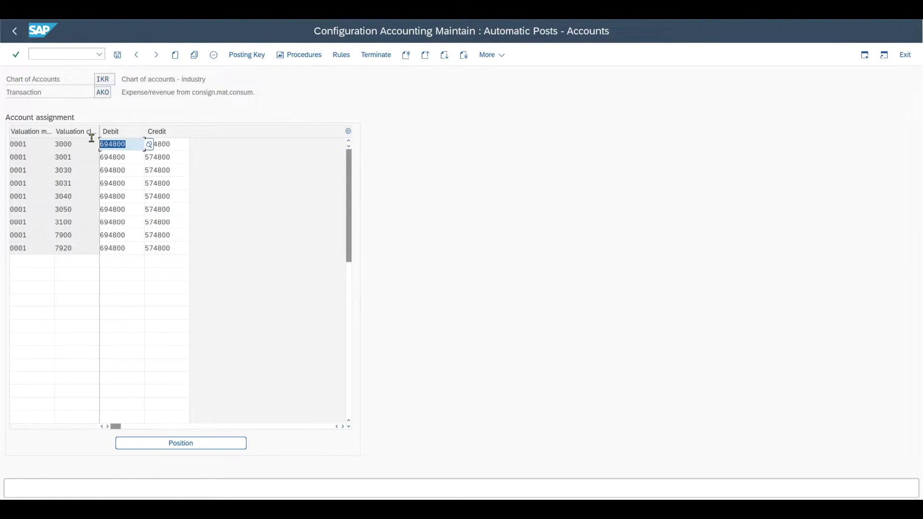
Return to the procedures list and open the account assignment of GBB, Offsetting entry for inventory posting
{"action": "left_click", "coordinate": [15, 31]}
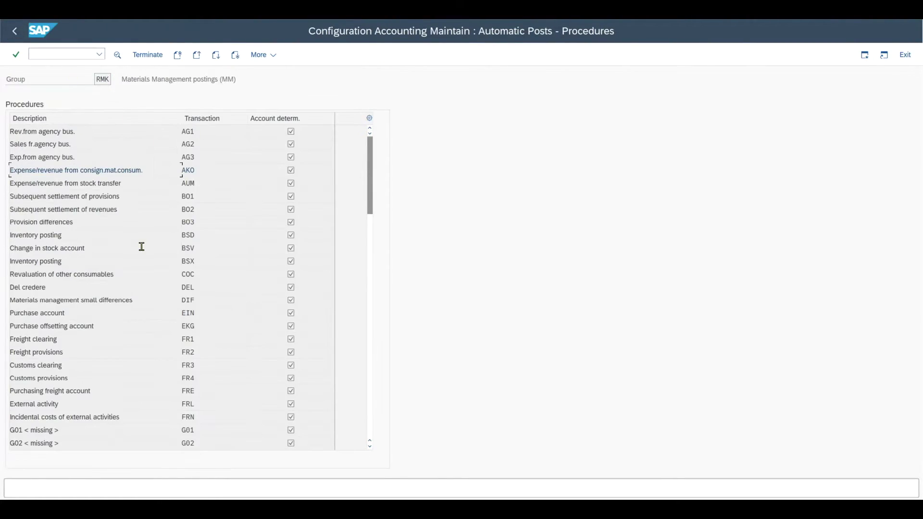
{"action": "scroll", "coordinate": [228, 337], "scroll_direction": "down", "scroll_amount": 4}
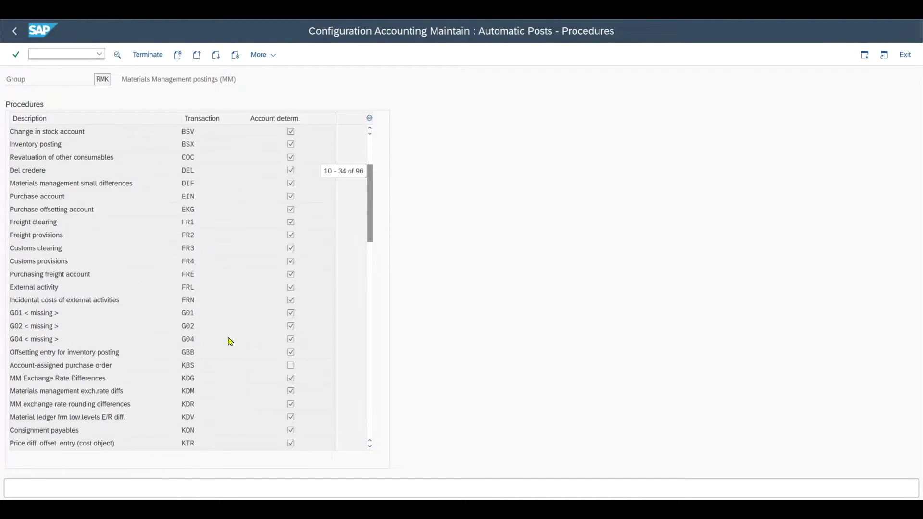
{"action": "left_click_drag", "start_coordinate": [134, 312], "coordinate": [4, 315]}
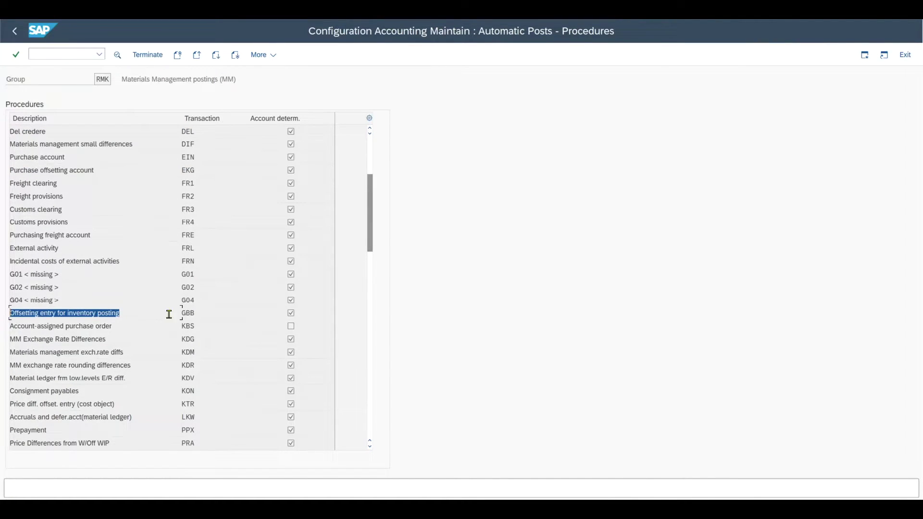
{"action": "double_click", "coordinate": [197, 316]}
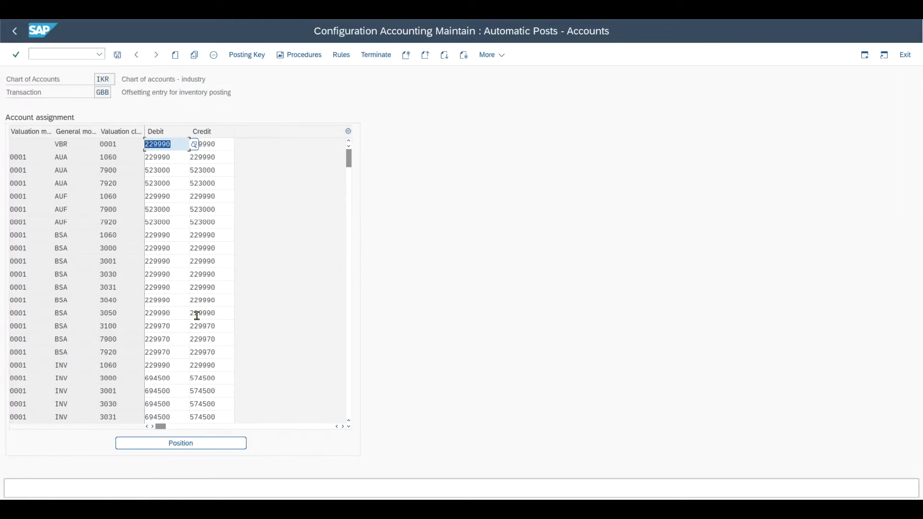
Examine the debit and credit accounts assigned to general modification VBR and valuation class 3000 in the GBB procedure
{"action": "scroll", "coordinate": [116, 255], "scroll_direction": "down", "scroll_amount": 10}
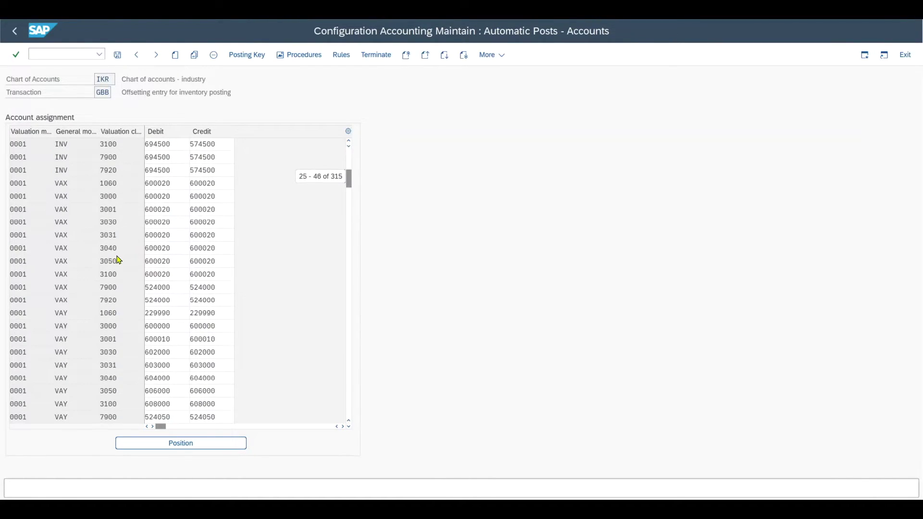
{"action": "scroll", "coordinate": [116, 255], "scroll_direction": "down", "scroll_amount": 6}
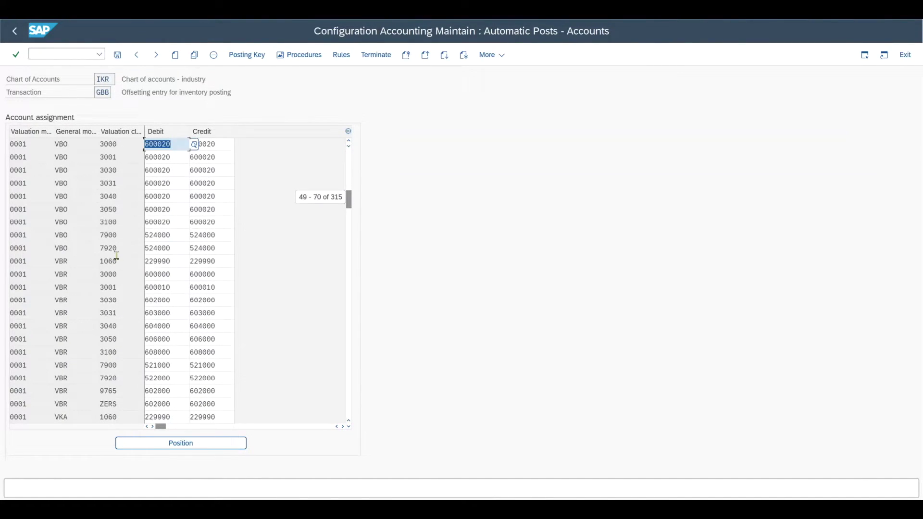
{"action": "double_click", "coordinate": [103, 275]}
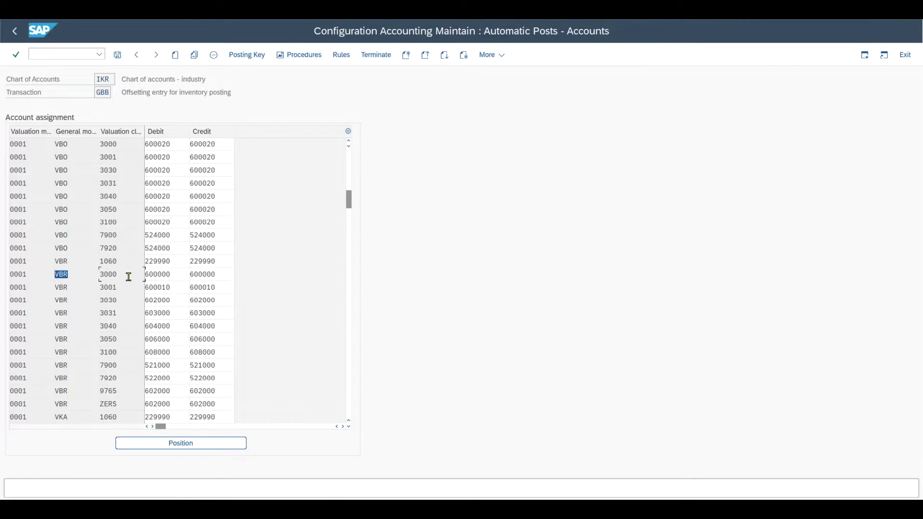
{"action": "left_click", "coordinate": [125, 274]}
{"action": "left_click_drag", "start_coordinate": [120, 276], "coordinate": [84, 277]}
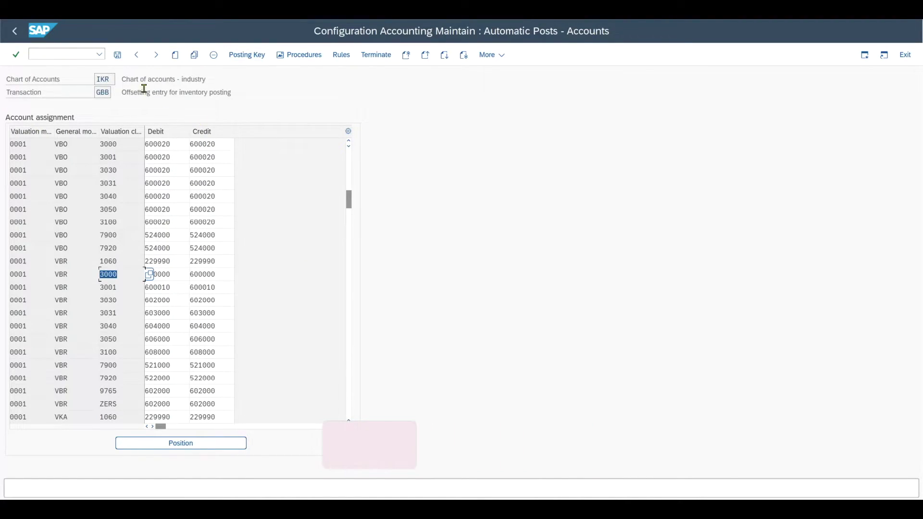
{"action": "left_click", "coordinate": [223, 94]}
{"action": "left_click_drag", "start_coordinate": [223, 94], "coordinate": [119, 94]}
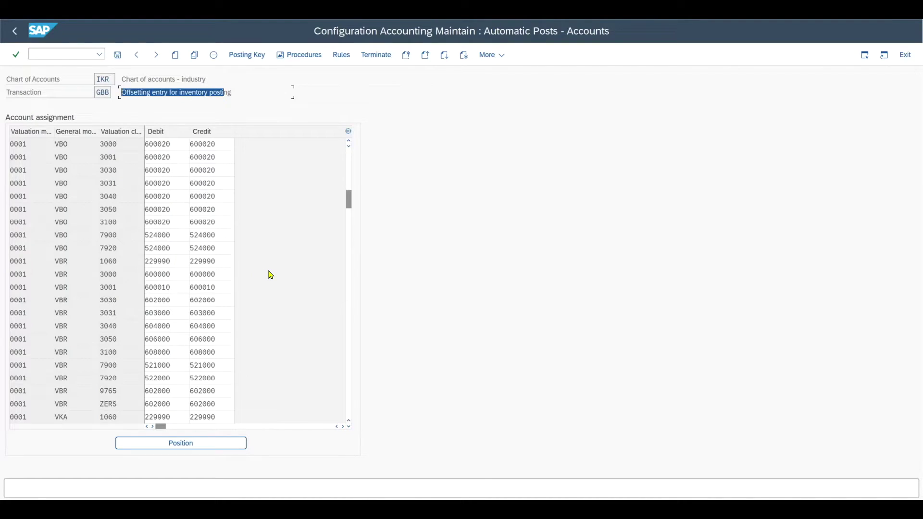
Go to Create Purchase Order and, for the supplier Testvendor 1, set purchasing organization 0002 and purchasing group 002
{"action": "left_click", "coordinate": [53, 54]}
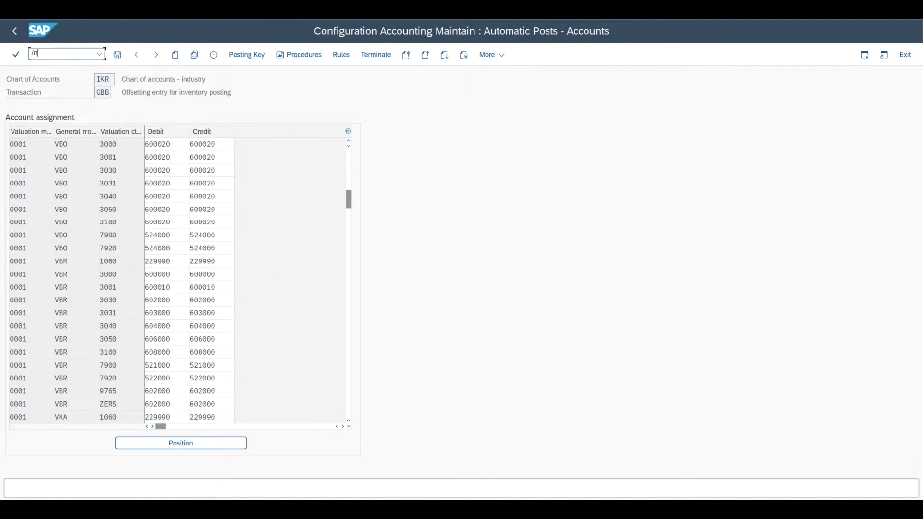
{"action": "key", "text": "Return"}
{"action": "left_click_drag", "start_coordinate": [327, 81], "coordinate": [232, 79]}
{"action": "left_click", "coordinate": [100, 118]}
{"action": "type", "text": "0002"}
{"action": "left_click", "coordinate": [99, 130]}
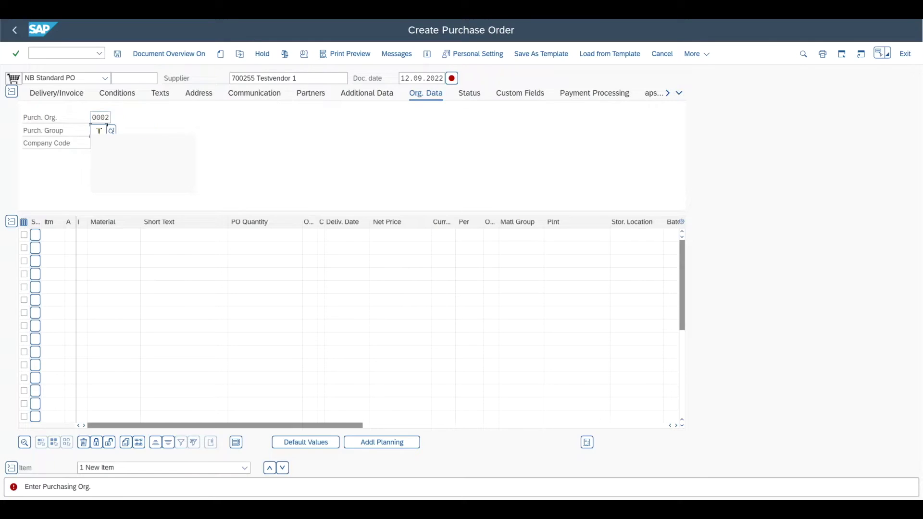
{"action": "type", "text": "002"}
{"action": "key", "text": "Return"}
Add material 671 as the first order item and assign it item category K, Consignment
{"action": "left_click", "coordinate": [104, 237]}
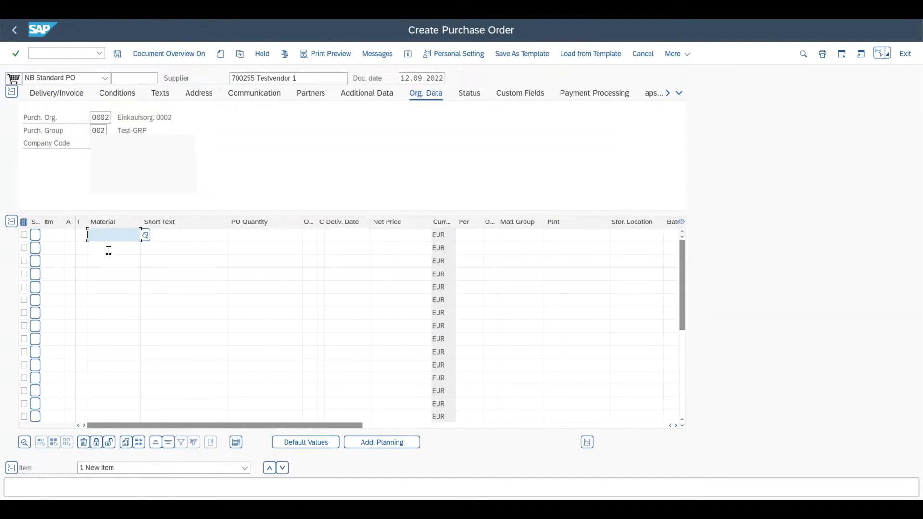
{"action": "type", "text": "671"}
{"action": "key", "text": "Return"}
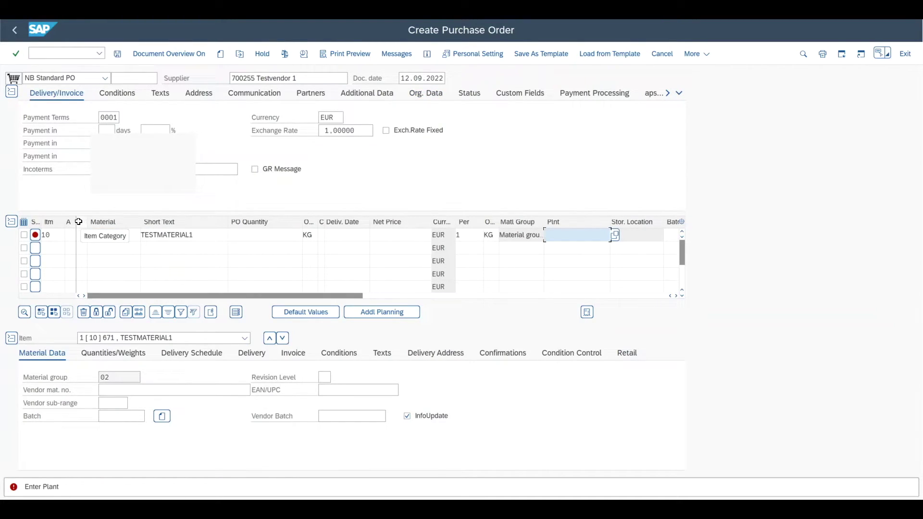
{"action": "left_click", "coordinate": [82, 234]}
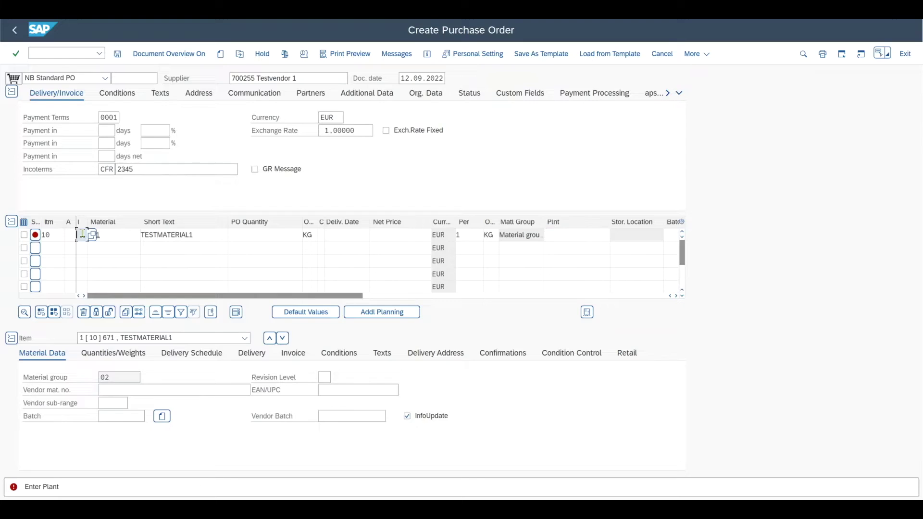
{"action": "type", "text": "K"}
{"action": "left_click", "coordinate": [92, 236]}
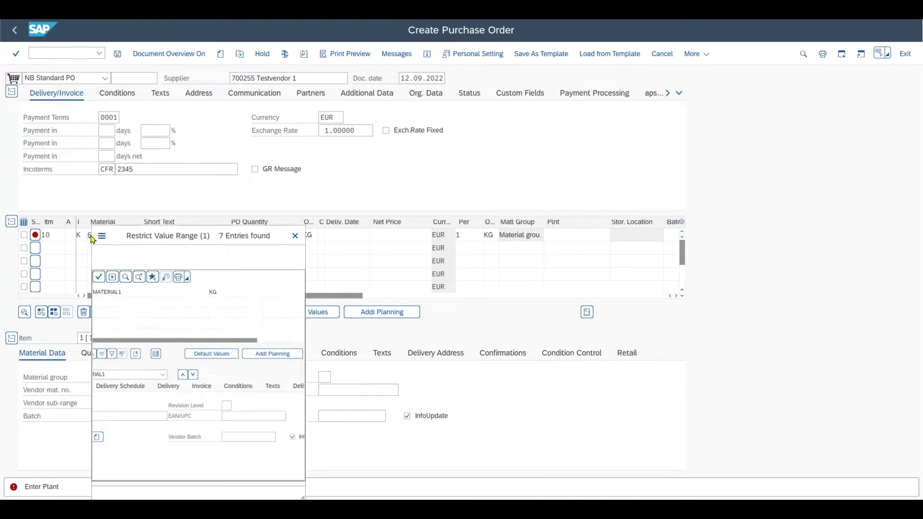
{"action": "left_click", "coordinate": [140, 315]}
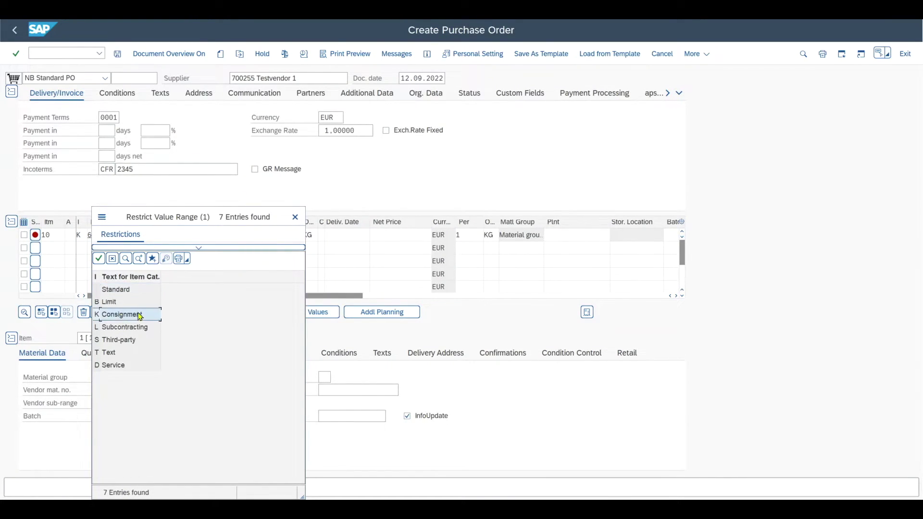
{"action": "left_click", "coordinate": [295, 216]}
Complete the consignment item with Plant 0001, a PO quantity of 6 KG and storage location Location 0001
{"action": "left_click", "coordinate": [259, 236]}
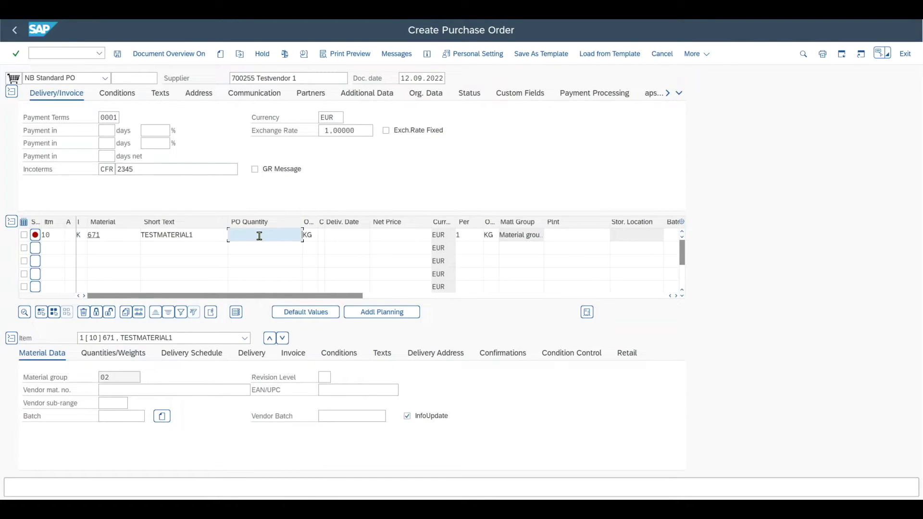
{"action": "left_click", "coordinate": [553, 235]}
{"action": "left_click", "coordinate": [558, 245]}
{"action": "key", "text": "Return"}
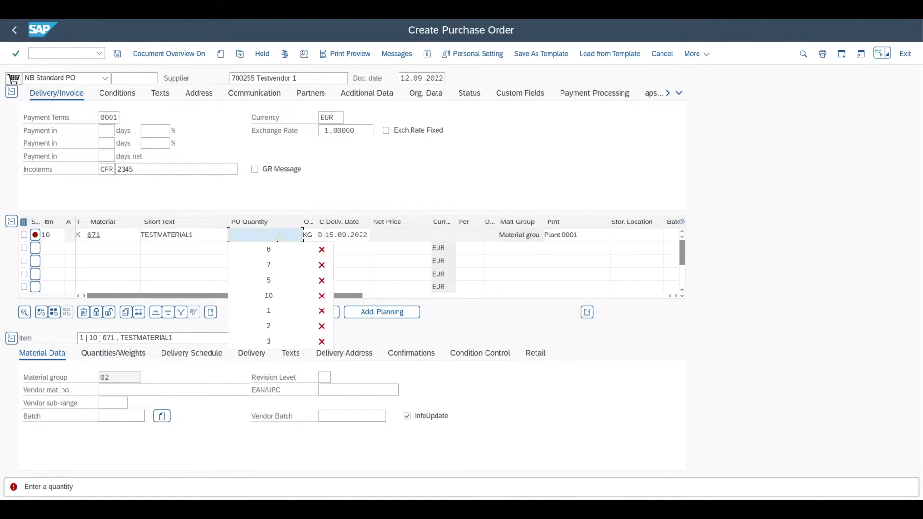
{"action": "type", "text": "6"}
{"action": "left_click", "coordinate": [661, 234]}
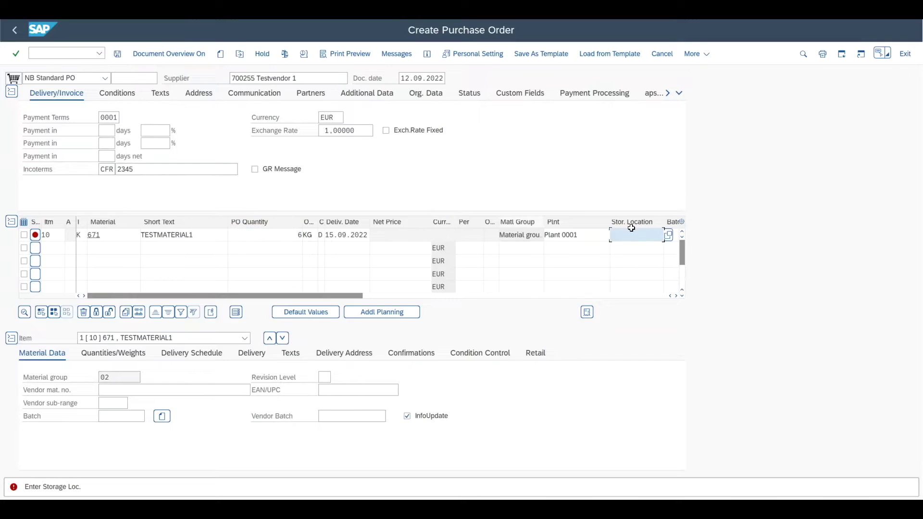
{"action": "left_click", "coordinate": [639, 247]}
{"action": "key", "text": "Return"}
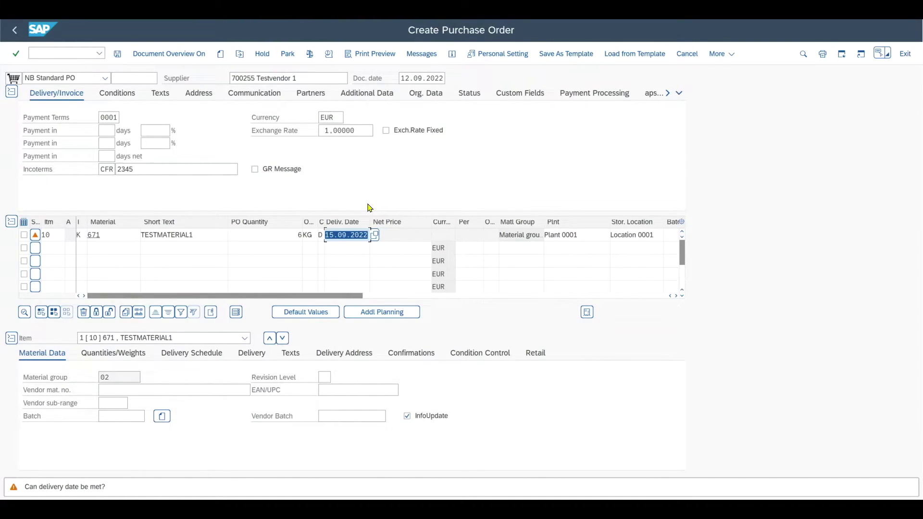
{"action": "left_click", "coordinate": [616, 234]}
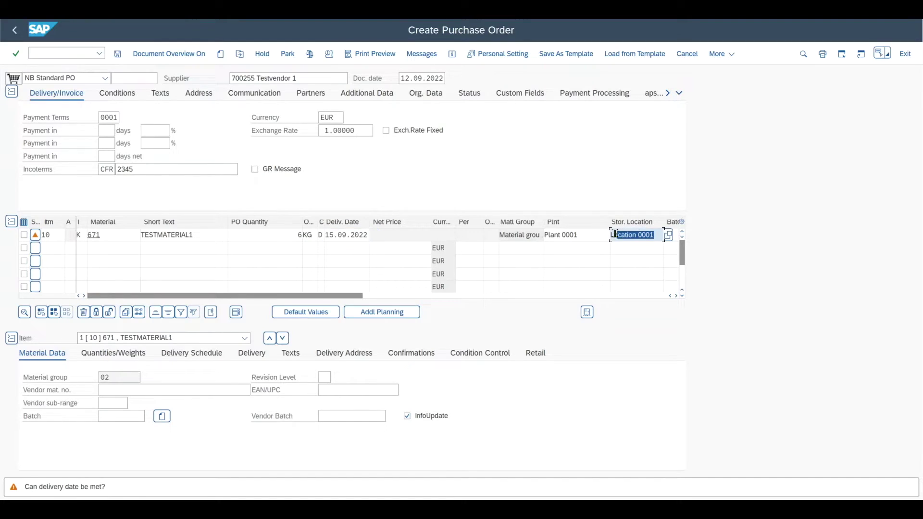
{"action": "left_click", "coordinate": [589, 235]}
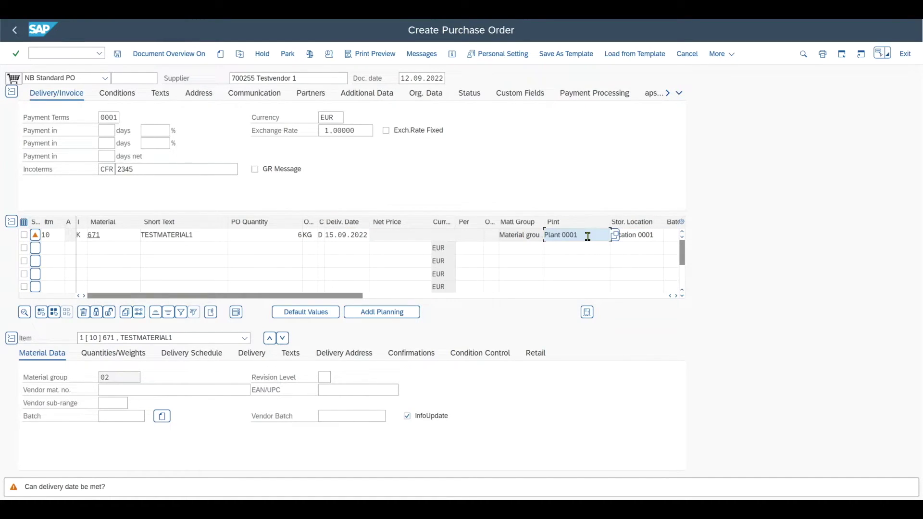
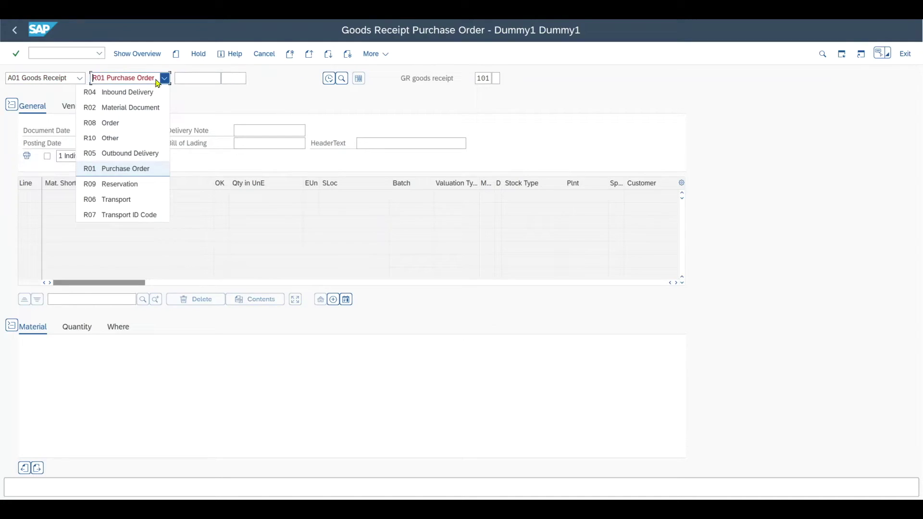
Load the consignment purchase order into the goods receipt, mark the TESTMATERIAL1 item as OK and save the posting
{"action": "left_click", "coordinate": [210, 77]}
{"action": "key", "text": "ctrl+v"}
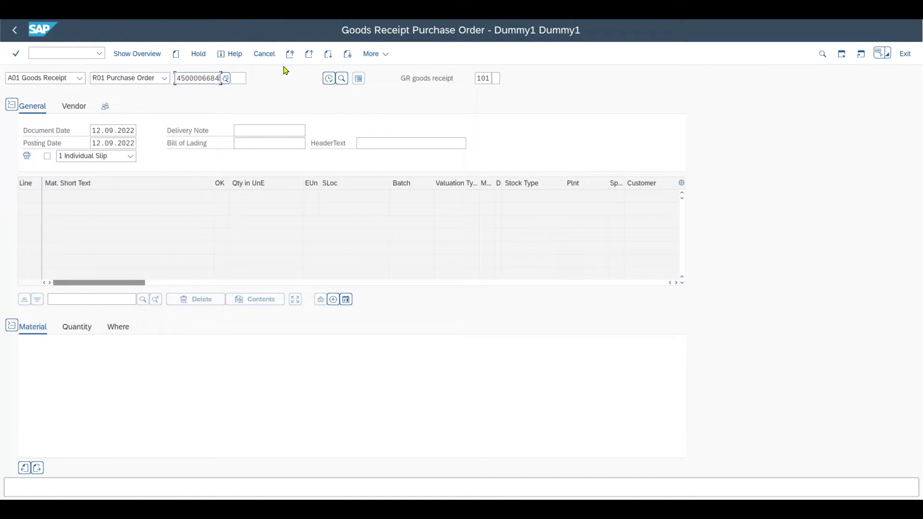
{"action": "key", "text": "Return"}
{"action": "left_click", "coordinate": [251, 197]}
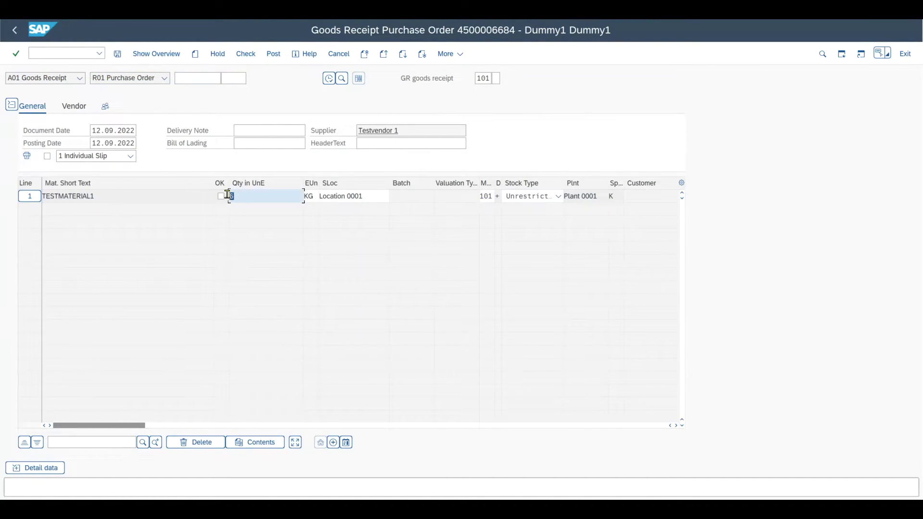
{"action": "left_click", "coordinate": [222, 197]}
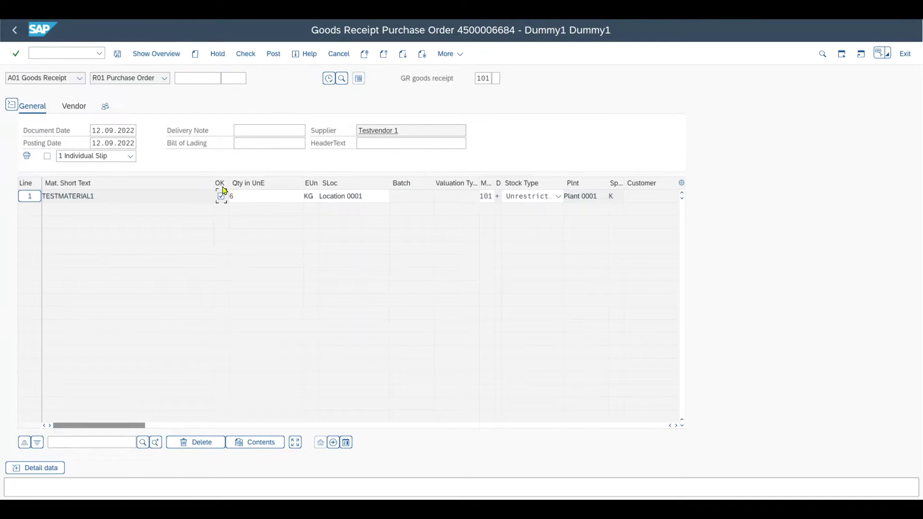
{"action": "left_click", "coordinate": [117, 53]}
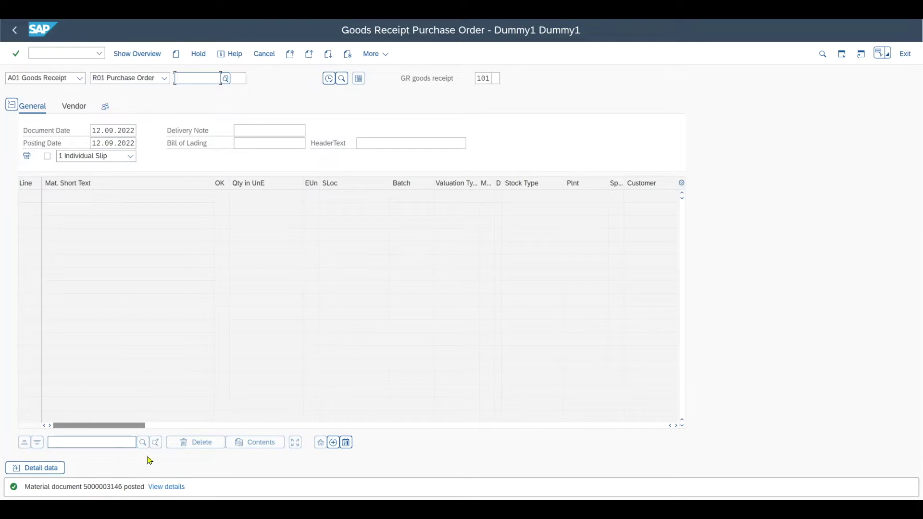
Display the material document just posted and check its document info for related FI documents
{"action": "left_click", "coordinate": [79, 78]}
{"action": "left_click", "coordinate": [70, 106]}
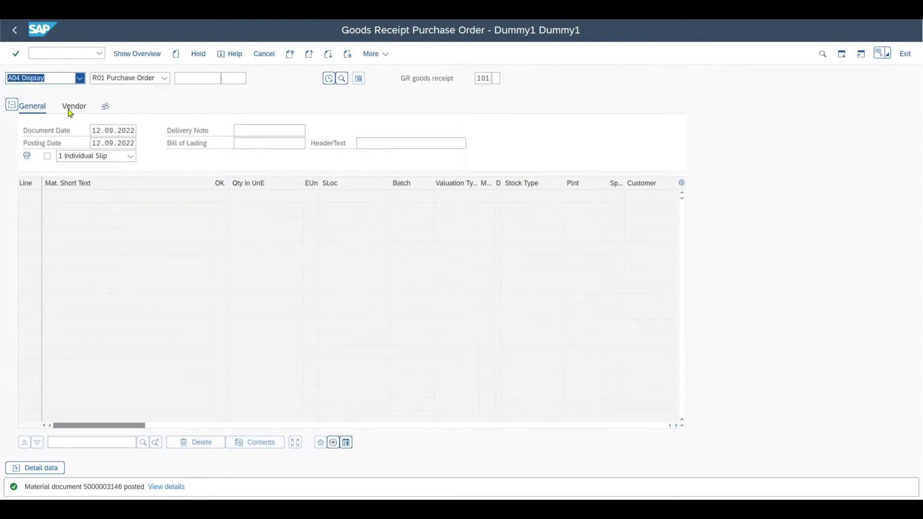
{"action": "left_click", "coordinate": [212, 78]}
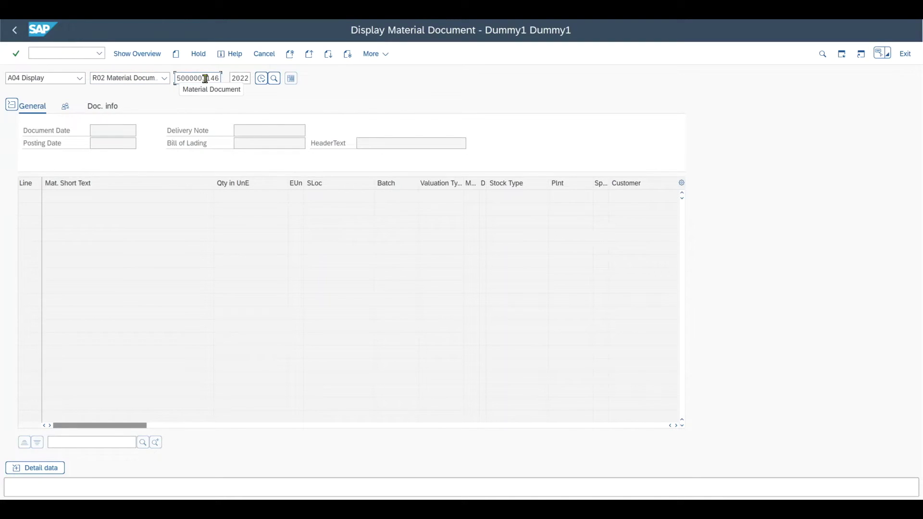
{"action": "left_click", "coordinate": [261, 79]}
{"action": "left_click", "coordinate": [147, 109]}
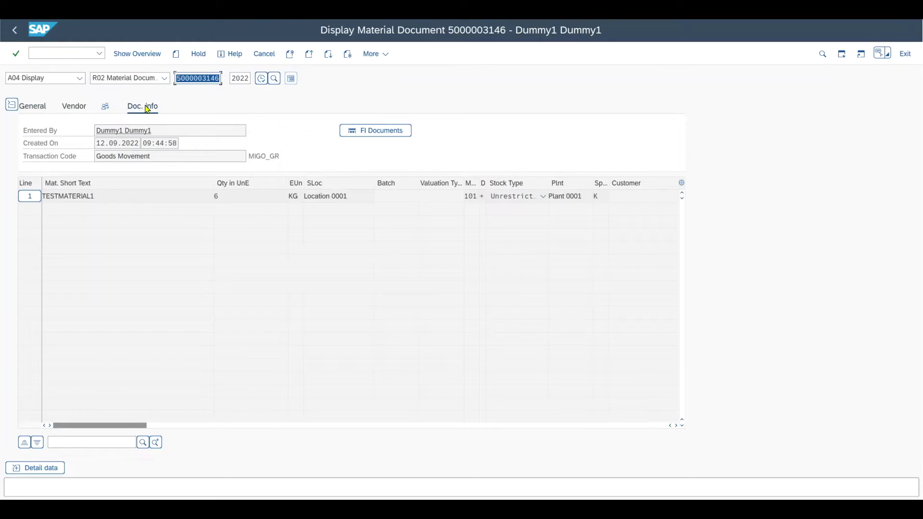
{"action": "left_click", "coordinate": [370, 131]}
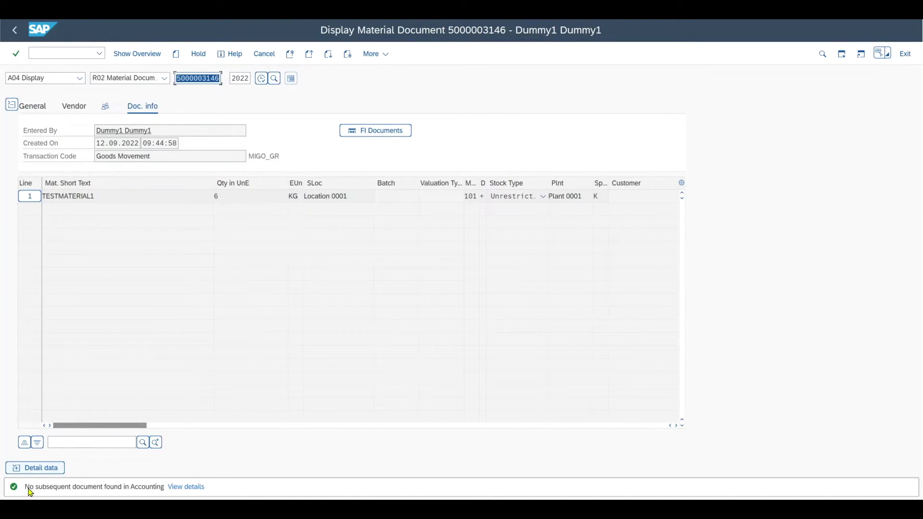
{"action": "left_click_drag", "start_coordinate": [28, 489], "coordinate": [165, 493]}
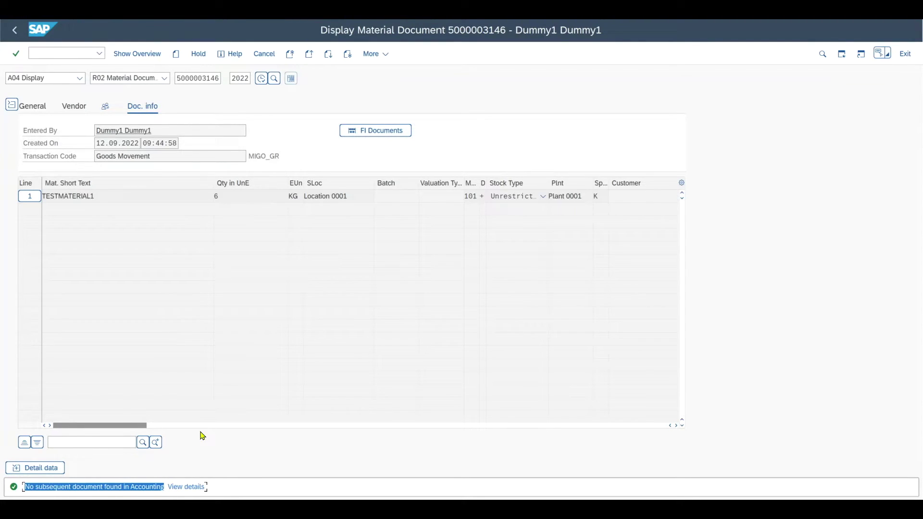
Examine the storage location and received quantity of the TESTMATERIAL1 line in the material document
{"action": "left_click_drag", "start_coordinate": [362, 194], "coordinate": [290, 194]}
{"action": "left_click", "coordinate": [355, 198]}
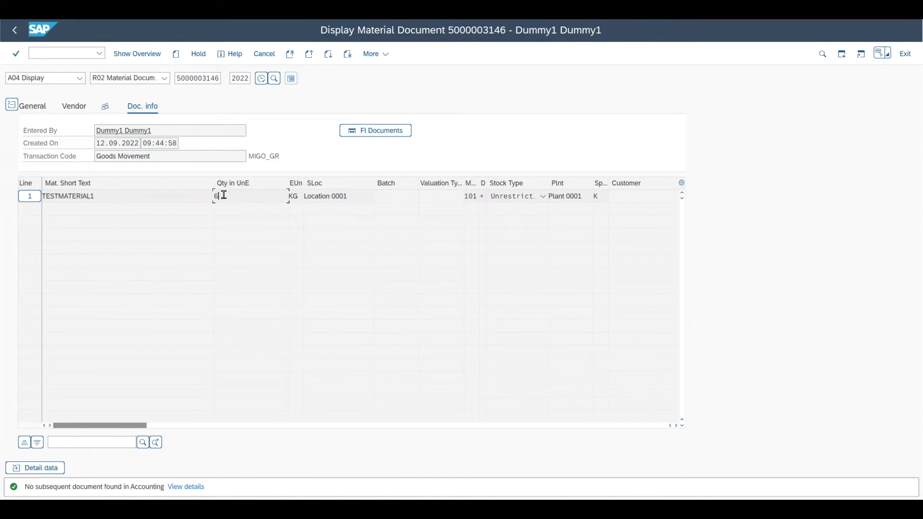
{"action": "left_click_drag", "start_coordinate": [213, 196], "coordinate": [204, 195]}
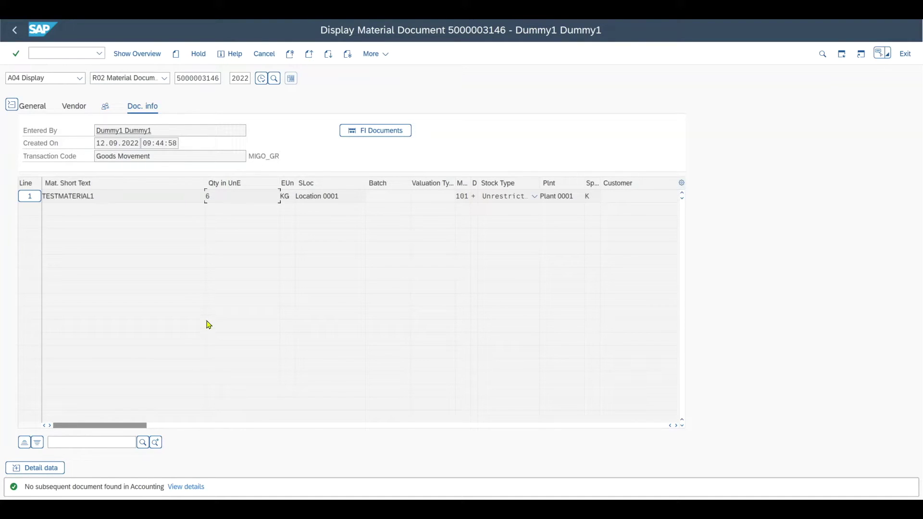
{"action": "left_click_drag", "start_coordinate": [221, 192], "coordinate": [200, 195]}
{"action": "left_click", "coordinate": [235, 198]}
Switch the transaction to Goods Issue with reference Other and open the item detail data
{"action": "left_click", "coordinate": [68, 78]}
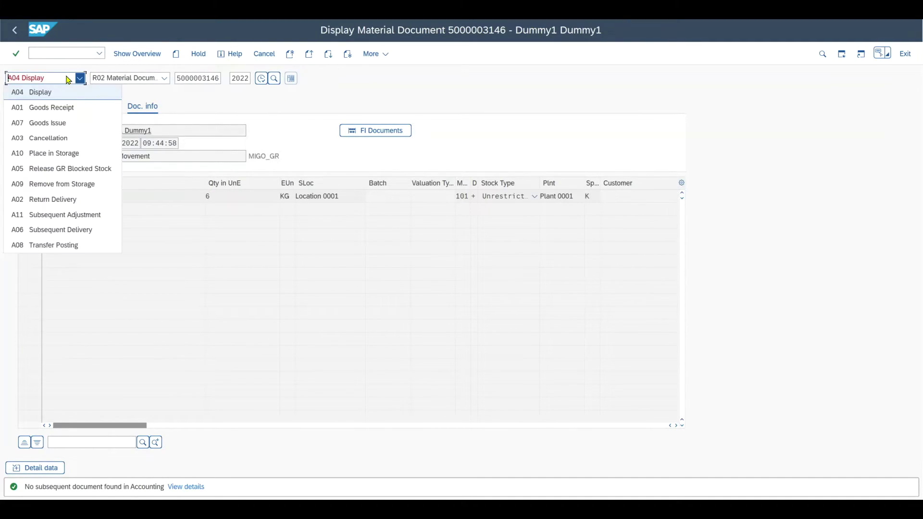
{"action": "left_click", "coordinate": [58, 123]}
{"action": "left_click", "coordinate": [113, 78]}
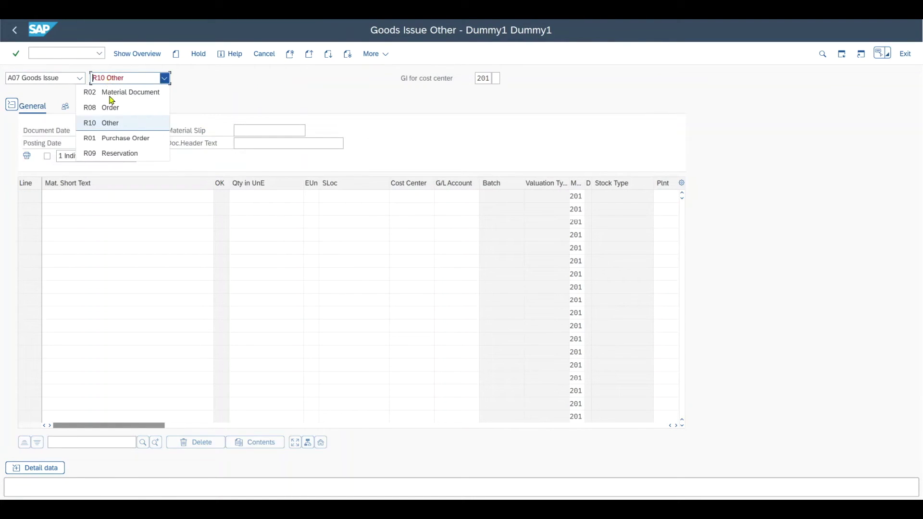
{"action": "left_click", "coordinate": [117, 130]}
{"action": "left_click", "coordinate": [34, 468]}
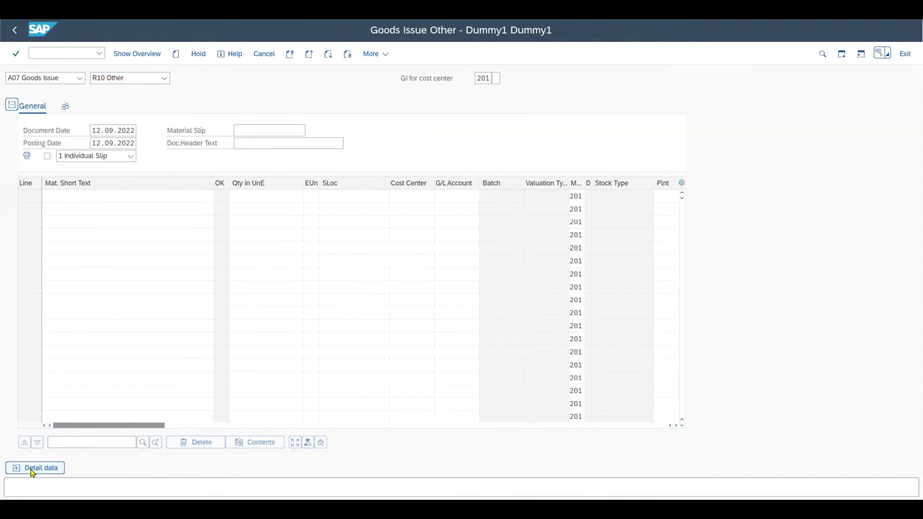
Enter material 671 as the goods issue item with a quantity of 3
{"action": "left_click", "coordinate": [165, 349]}
{"action": "type", "text": "671"}
{"action": "key", "text": "Return"}
{"action": "left_click", "coordinate": [77, 327]}
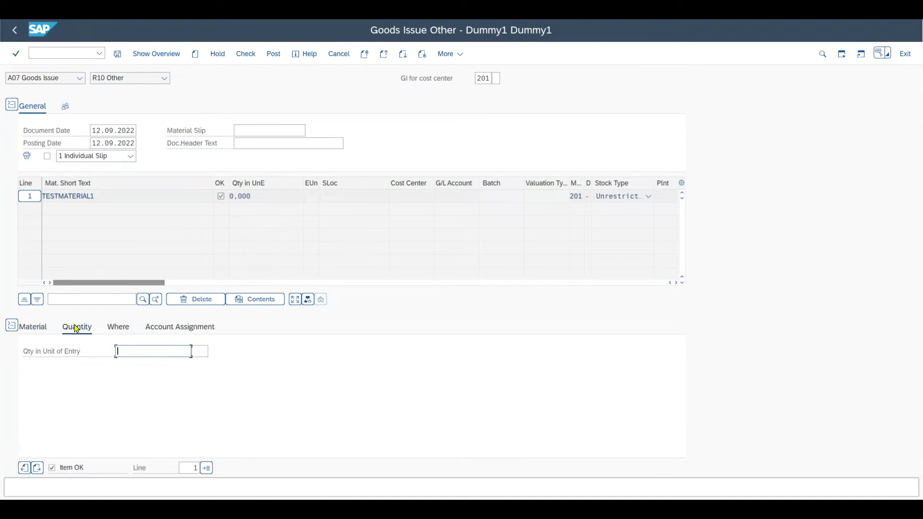
{"action": "type", "text": "3"}
Look up the movement type for cost center consumption from consignment stores in the item's movement type list
{"action": "left_click", "coordinate": [119, 327]}
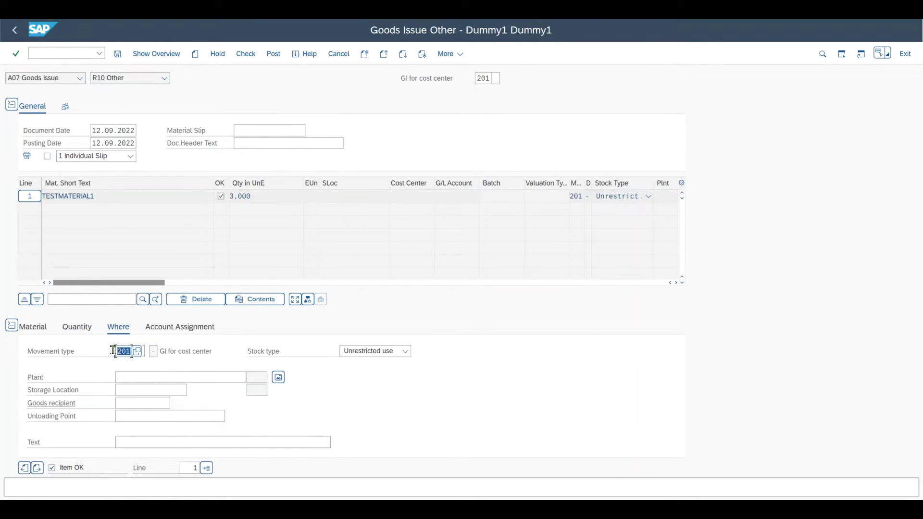
{"action": "left_click", "coordinate": [138, 353]}
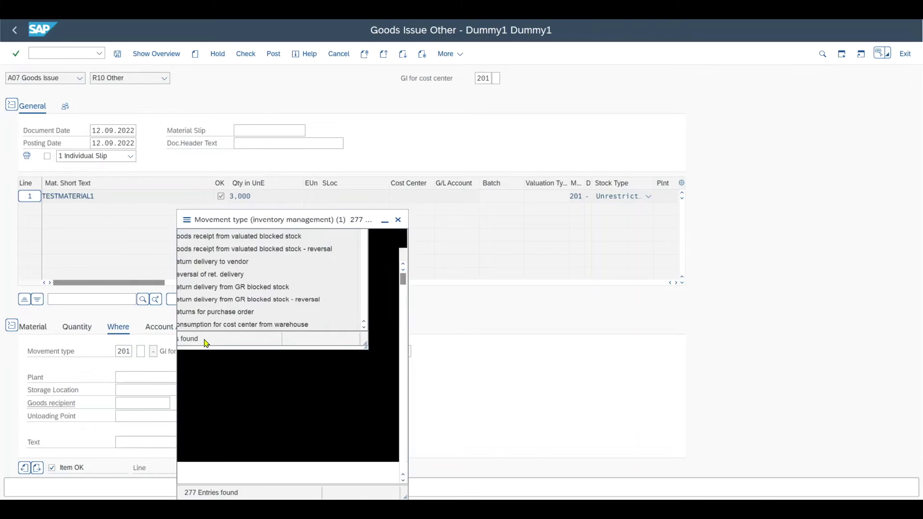
{"action": "left_click", "coordinate": [196, 355]}
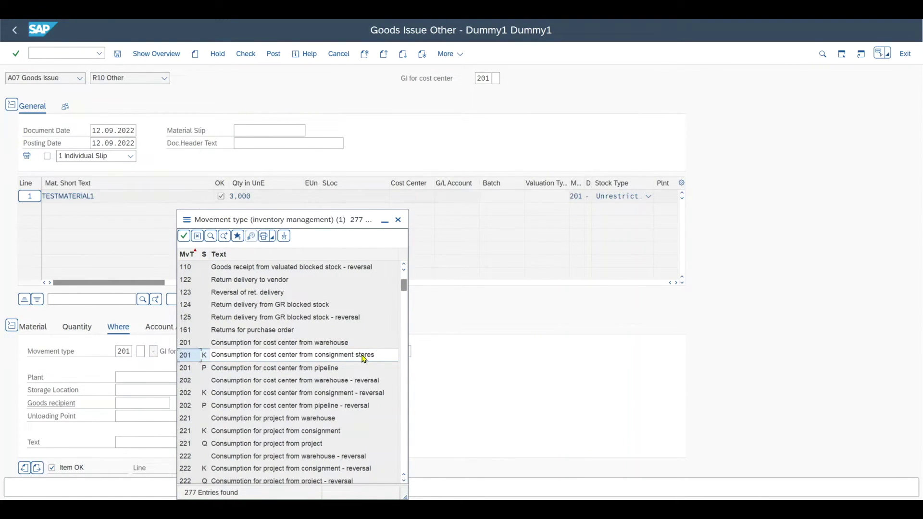
{"action": "left_click", "coordinate": [398, 219]}
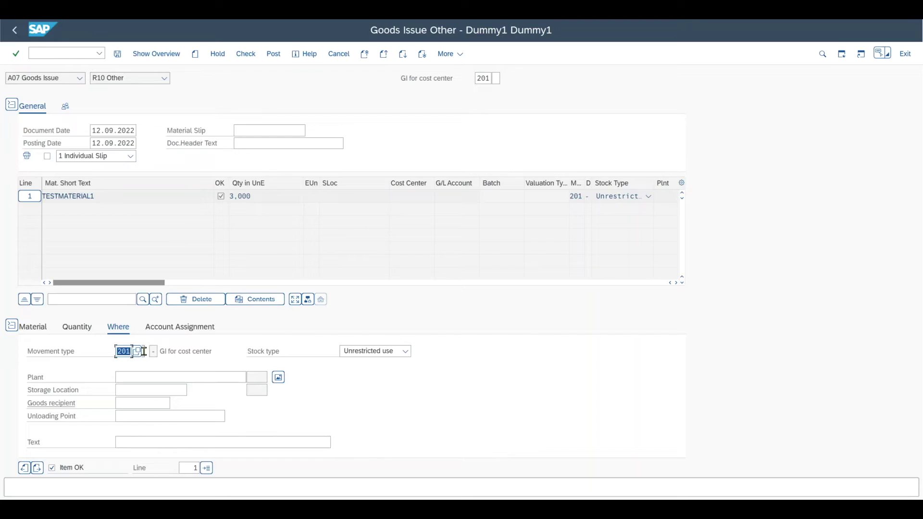
Set the special stock indicator beside movement type 201 to K, Consignment (vendor)
{"action": "left_click", "coordinate": [144, 351]}
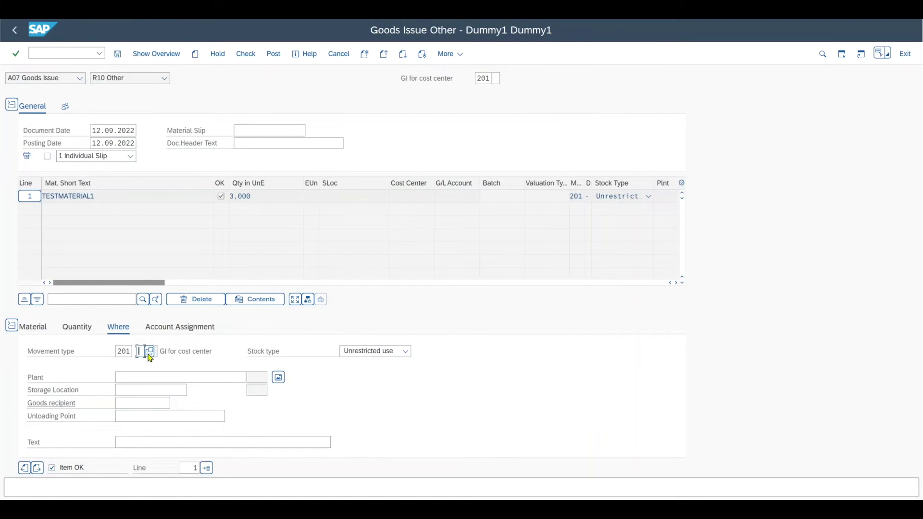
{"action": "left_click", "coordinate": [150, 353]}
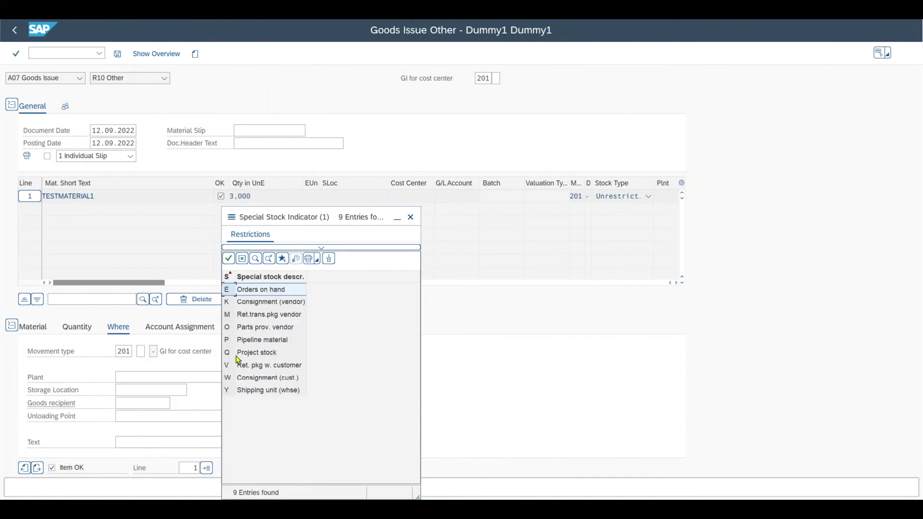
{"action": "double_click", "coordinate": [263, 303]}
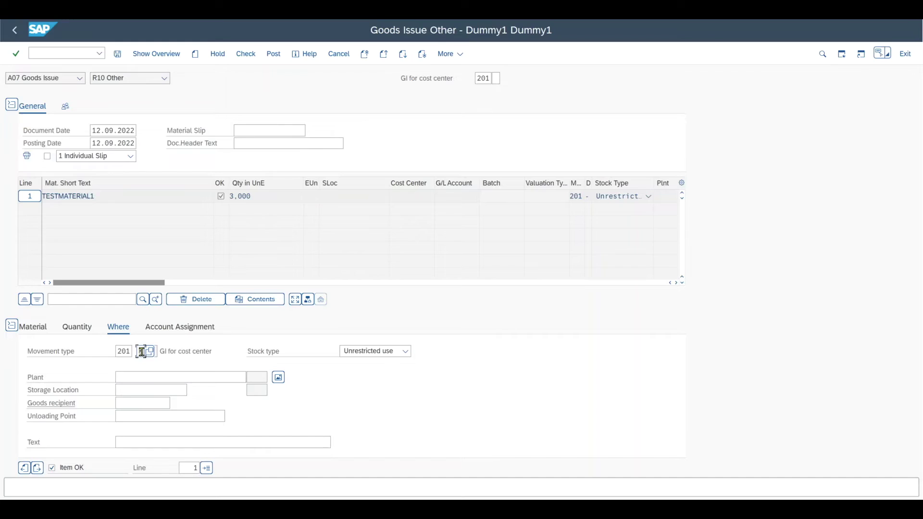
{"action": "double_click", "coordinate": [139, 351]}
Set the goods issue item's plant to 0001 and its storage location to 0001
{"action": "left_click", "coordinate": [146, 377]}
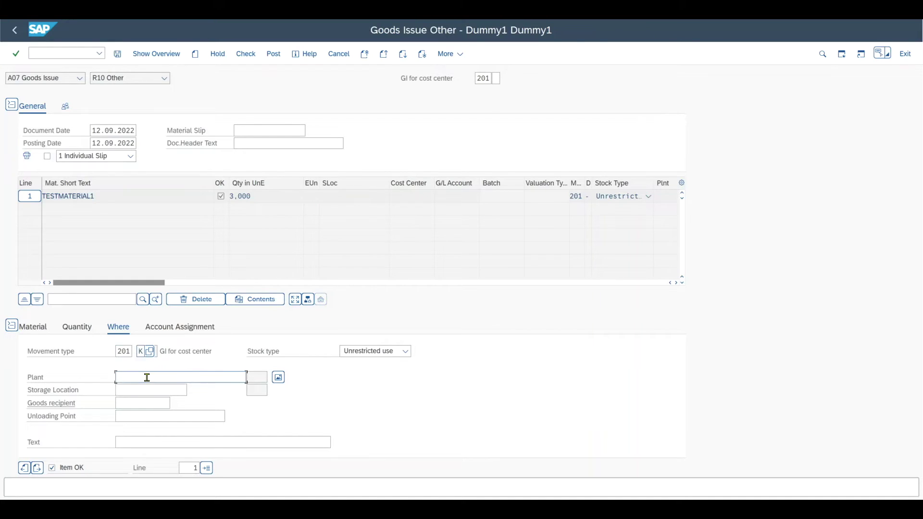
{"action": "type", "text": "0001"}
{"action": "key", "text": "Tab"}
{"action": "type", "text": "0001"}
{"action": "key", "text": "Return"}
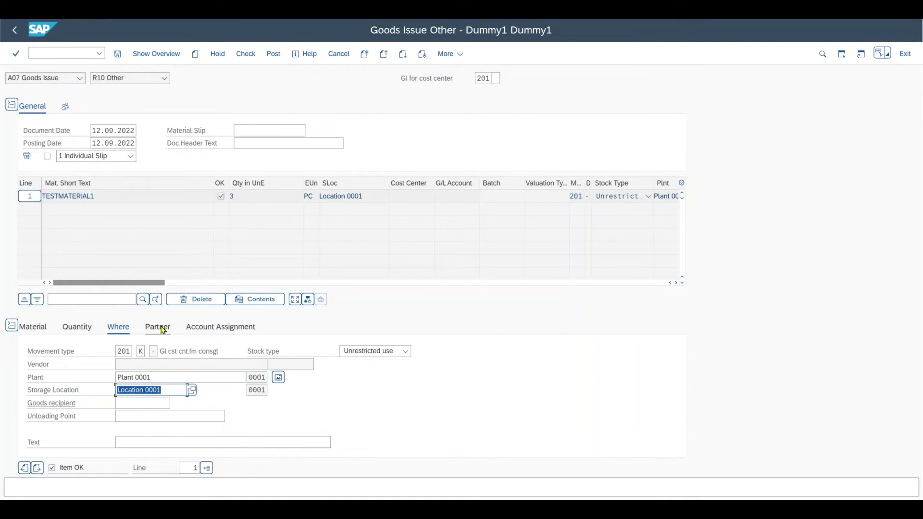
{"action": "left_click", "coordinate": [169, 390]}
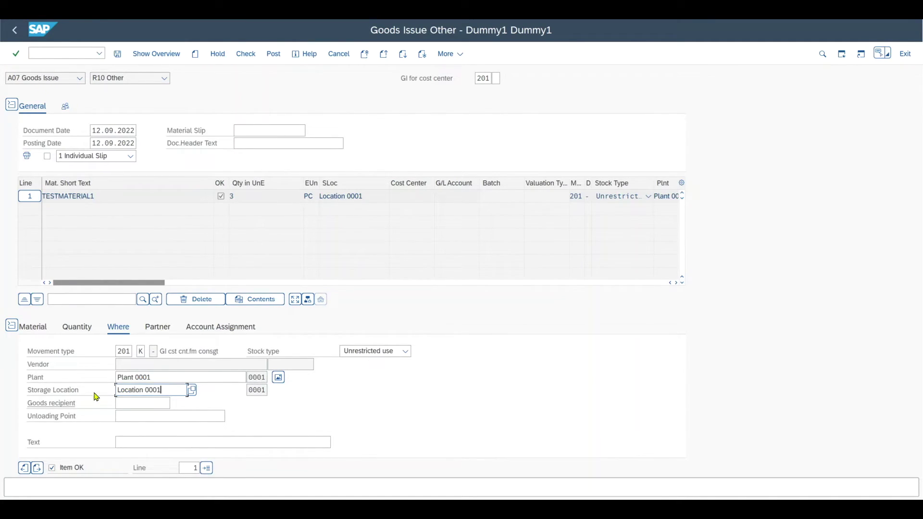
{"action": "left_click_drag", "start_coordinate": [167, 389], "coordinate": [107, 388]}
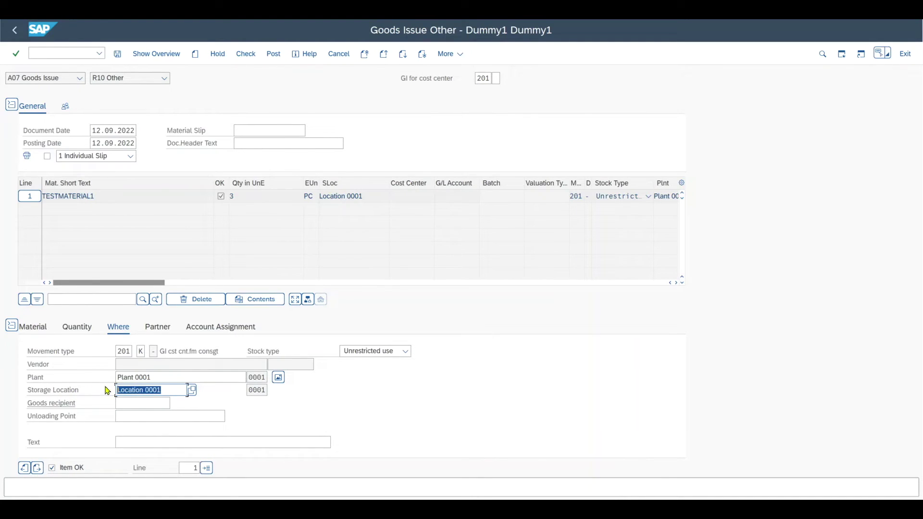
Enter the consignment vendor and cost center APS-0002 for the item, and post the goods issue
{"action": "left_click", "coordinate": [156, 332]}
{"action": "left_click", "coordinate": [147, 351]}
{"action": "left_click", "coordinate": [147, 367]}
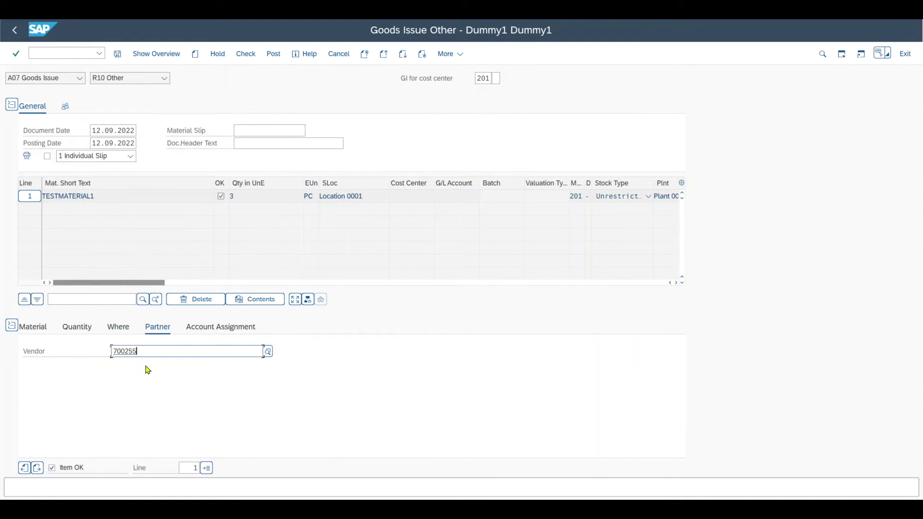
{"action": "left_click", "coordinate": [220, 327]}
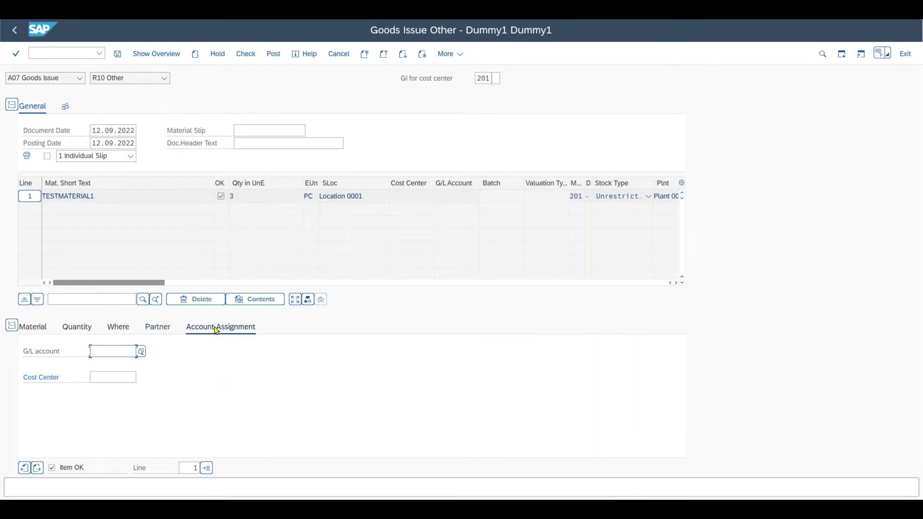
{"action": "left_click", "coordinate": [112, 378]}
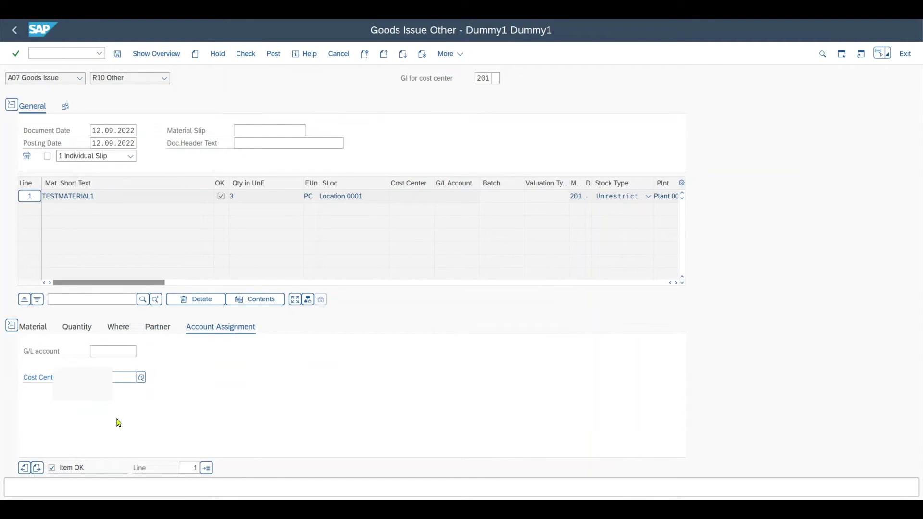
{"action": "left_click", "coordinate": [125, 398]}
{"action": "key", "text": "Return"}
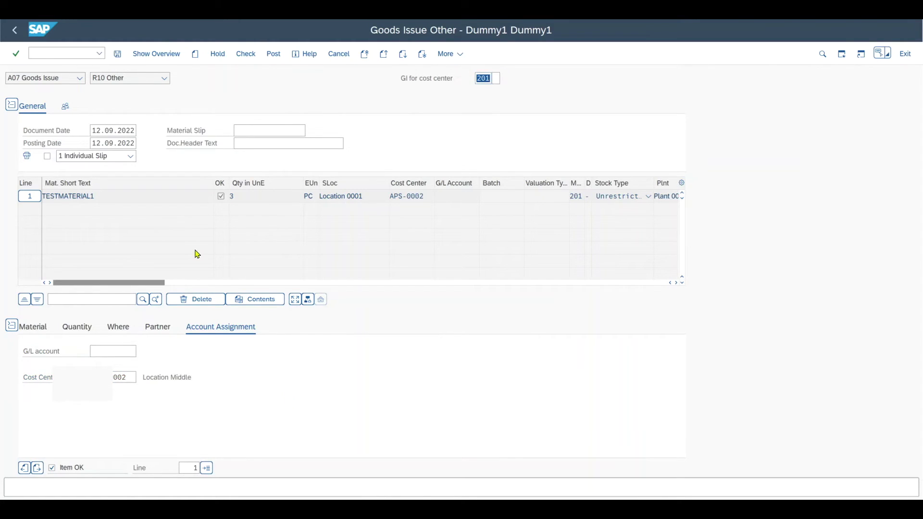
{"action": "left_click", "coordinate": [118, 53]}
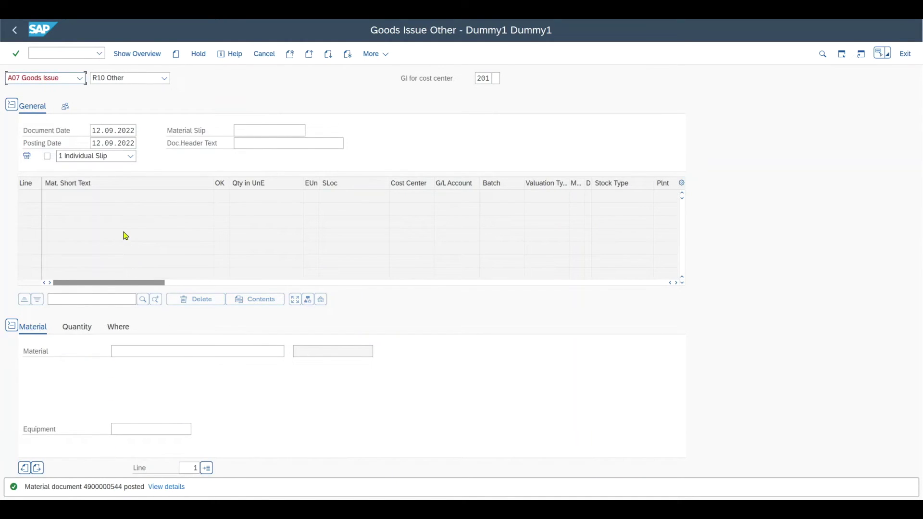
Display the posted goods issue document and open its related FI accounting document
{"action": "left_click", "coordinate": [75, 78]}
{"action": "left_click", "coordinate": [64, 105]}
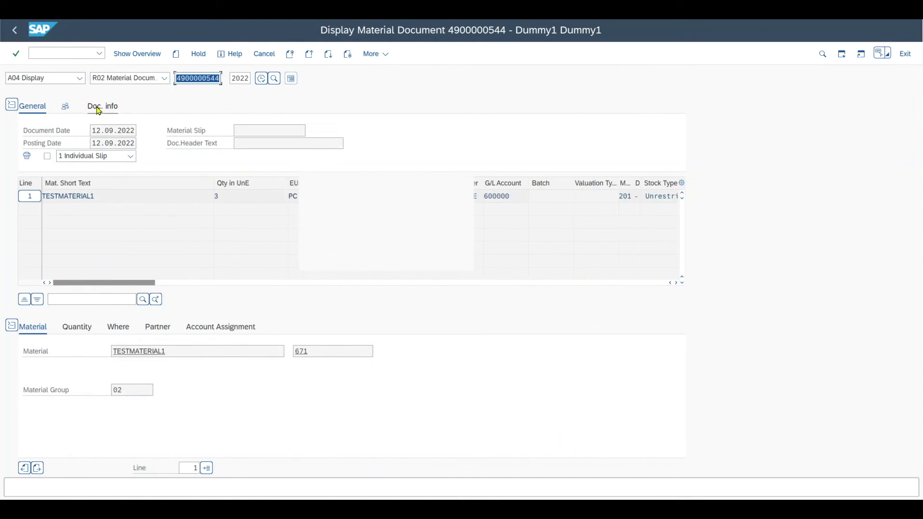
{"action": "left_click", "coordinate": [98, 110]}
{"action": "left_click", "coordinate": [368, 130]}
{"action": "double_click", "coordinate": [82, 144]}
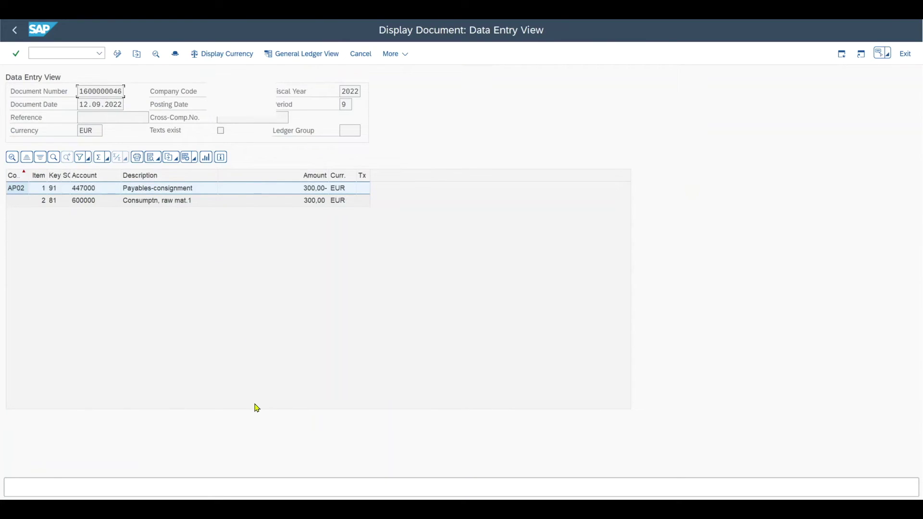
Examine the accounts of the consignment payables and raw material consumption lines in the accounting document
{"action": "left_click", "coordinate": [97, 202]}
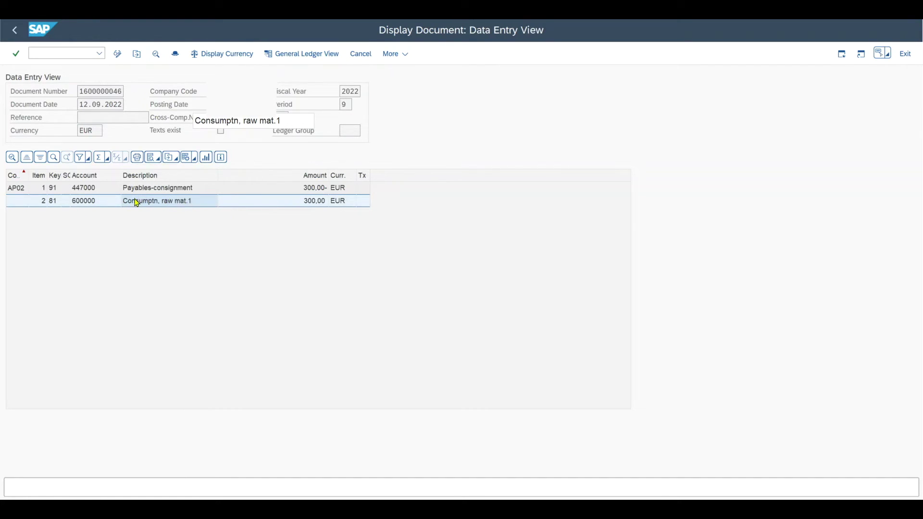
{"action": "left_click", "coordinate": [111, 188]}
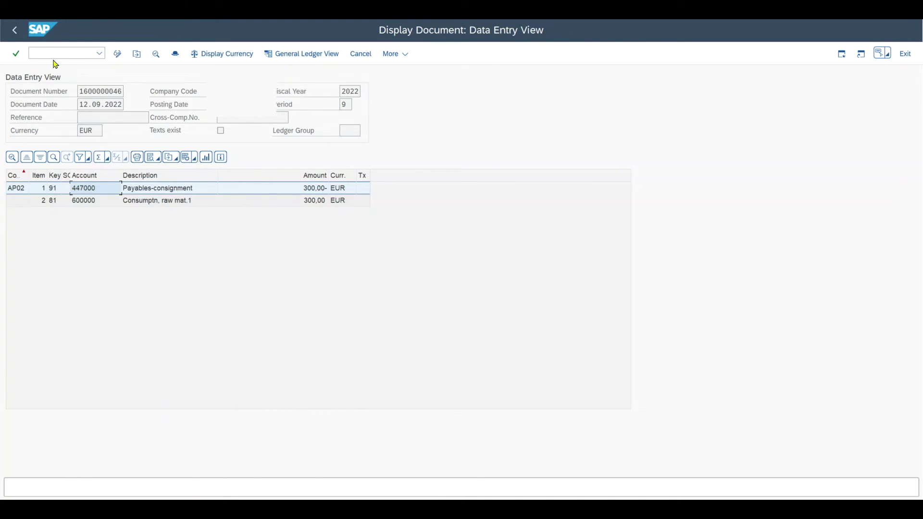
{"action": "left_click", "coordinate": [153, 205]}
{"action": "left_click", "coordinate": [95, 188]}
{"action": "left_click", "coordinate": [101, 200]}
Run the consignment stock display (MB54) for material 671 in plant 0001 and check its quantity, price and total value
{"action": "left_click", "coordinate": [41, 55]}
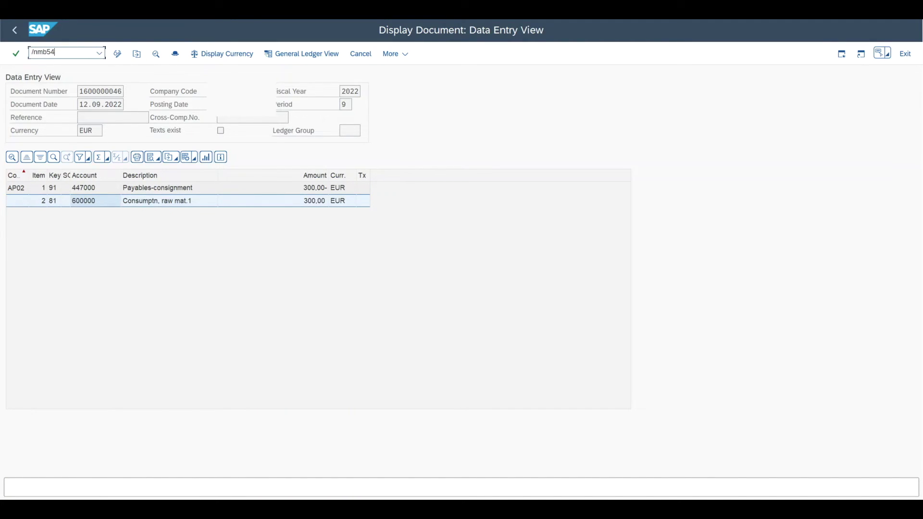
{"action": "key", "text": "Return"}
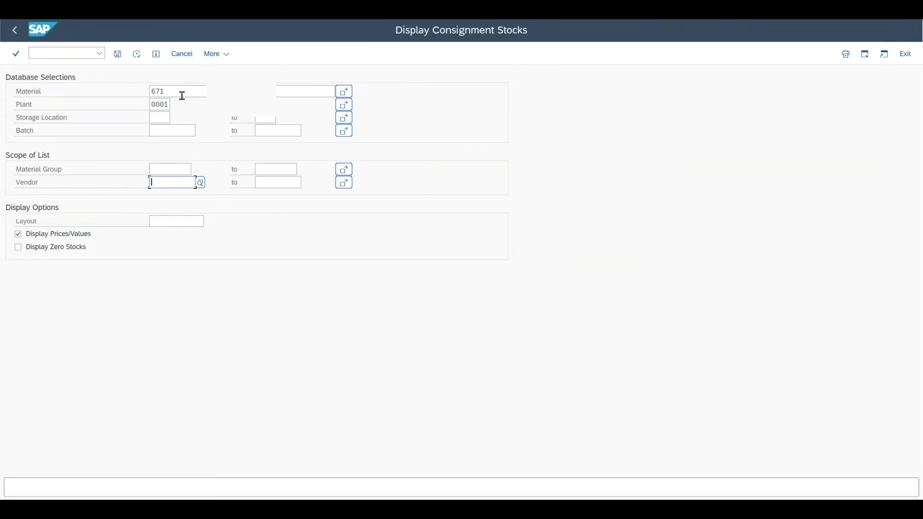
{"action": "left_click", "coordinate": [137, 53]}
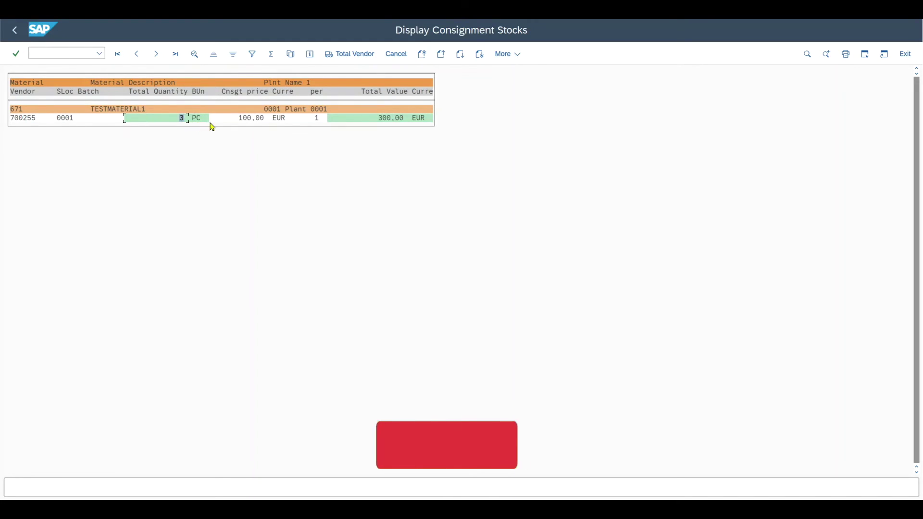
{"action": "left_click", "coordinate": [256, 119]}
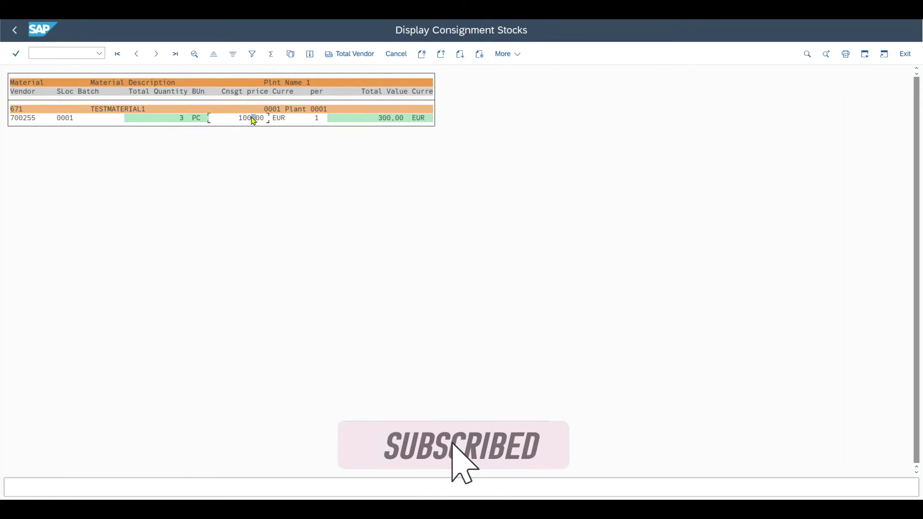
{"action": "left_click", "coordinate": [394, 121]}
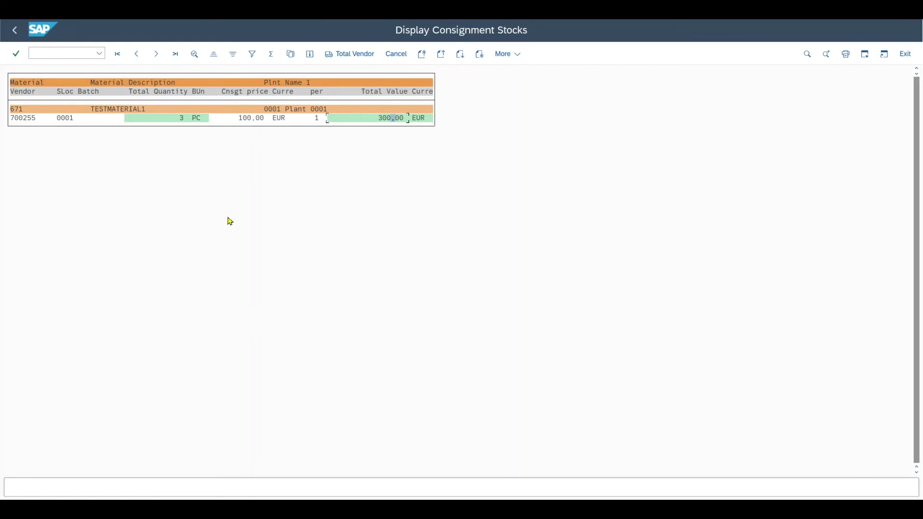
Open Consignment and Pipeline Settlement and restrict it to the consignment supplier, plant 0001 and material 671, excluding pipeline withdrawals
{"action": "left_click", "coordinate": [53, 51]}
{"action": "key", "text": "Return"}
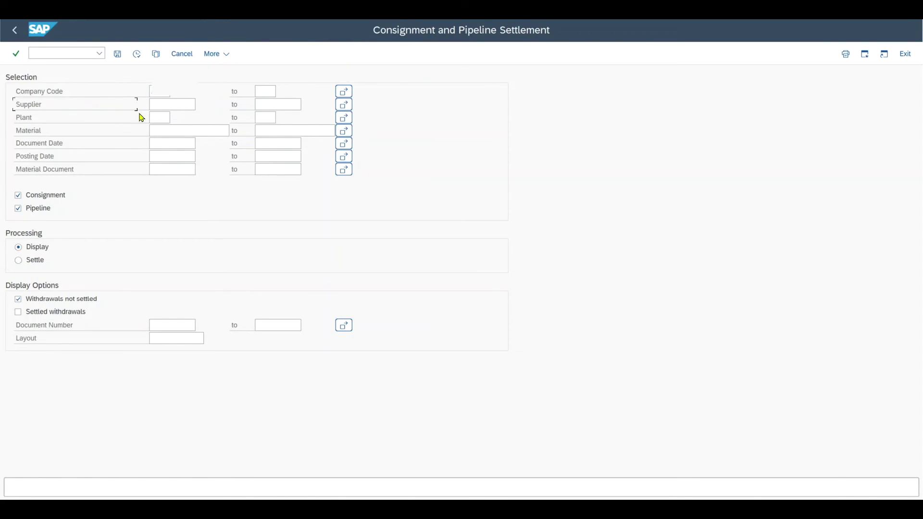
{"action": "left_click", "coordinate": [172, 104]}
{"action": "type", "text": "700255"}
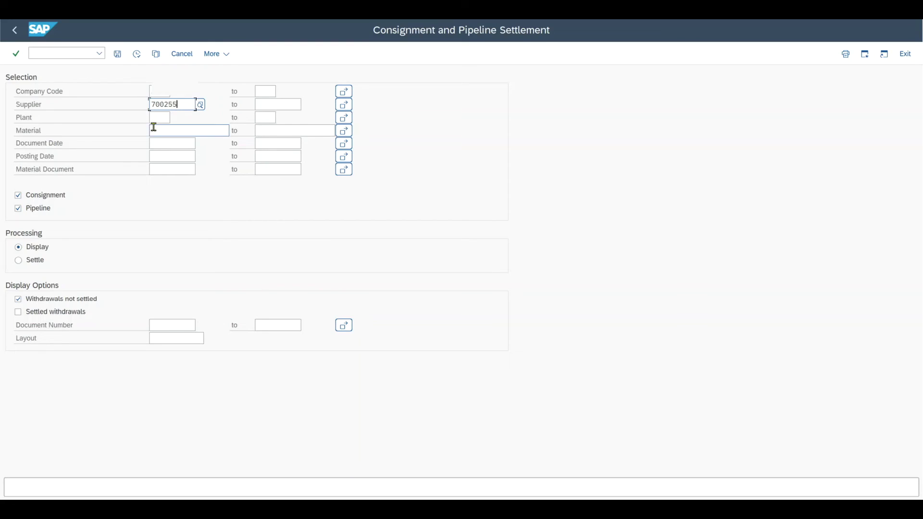
{"action": "left_click", "coordinate": [156, 119]}
{"action": "type", "text": "0001"}
{"action": "key", "text": "Tab"}
{"action": "type", "text": "671"}
{"action": "left_click", "coordinate": [30, 209]}
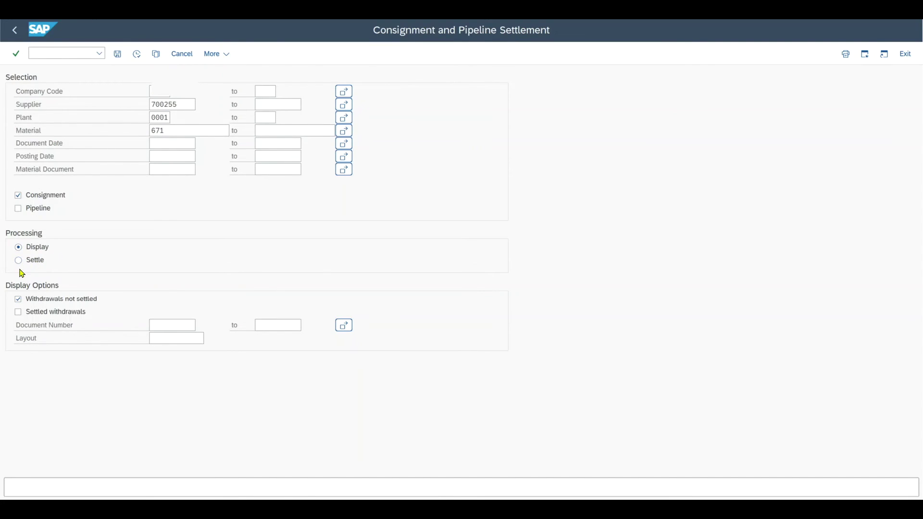
Display the unsettled consignment withdrawals and check the amount and withdrawn quantity of the 12.09.2022 document
{"action": "left_click", "coordinate": [137, 54]}
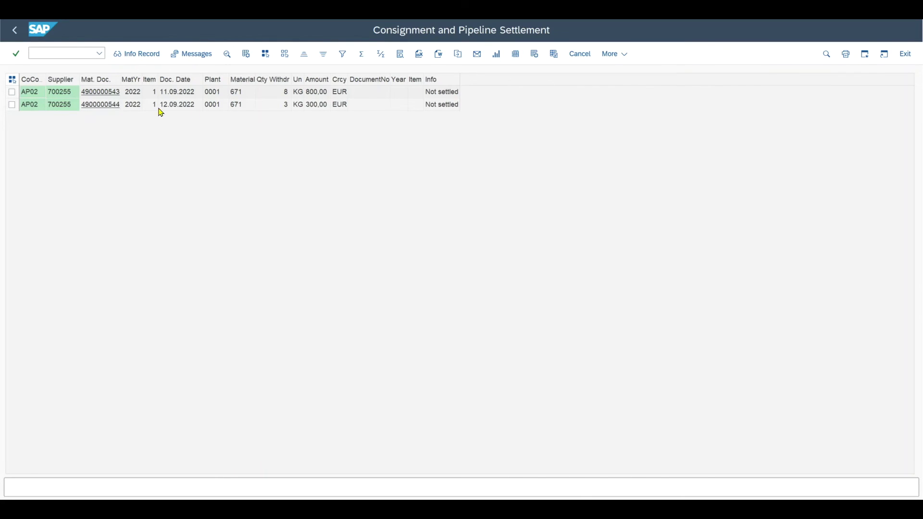
{"action": "left_click", "coordinate": [322, 109]}
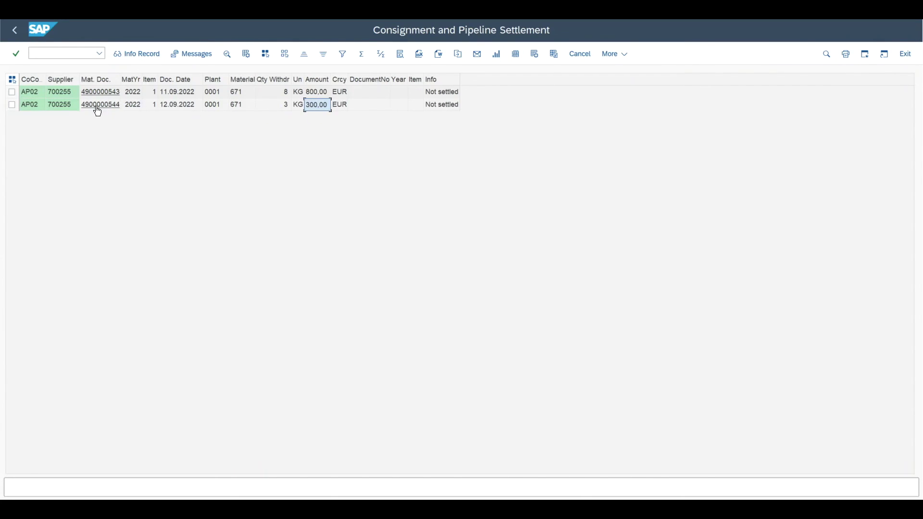
{"action": "left_click", "coordinate": [279, 105]}
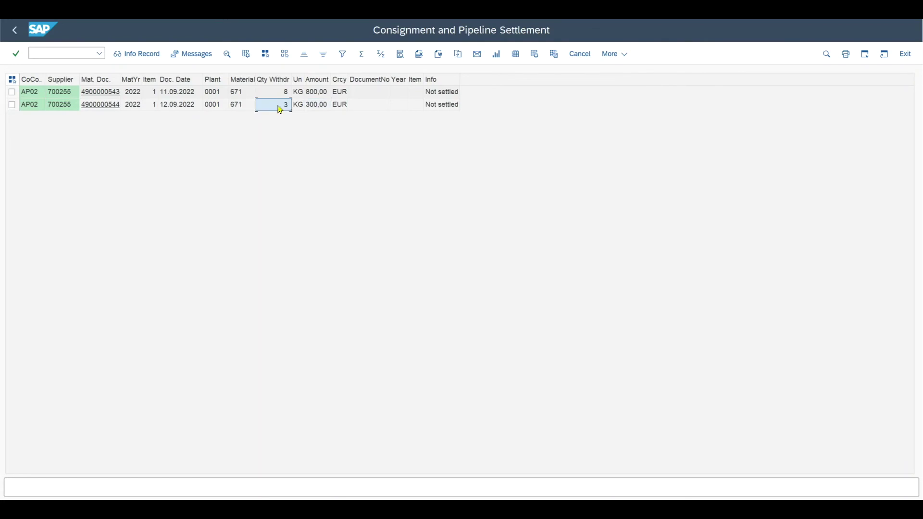
Check the 12.09.2022 withdrawal's amount and the 11.09.2022 withdrawal's document date, amount and withdrawn quantity
{"action": "left_click", "coordinate": [322, 107]}
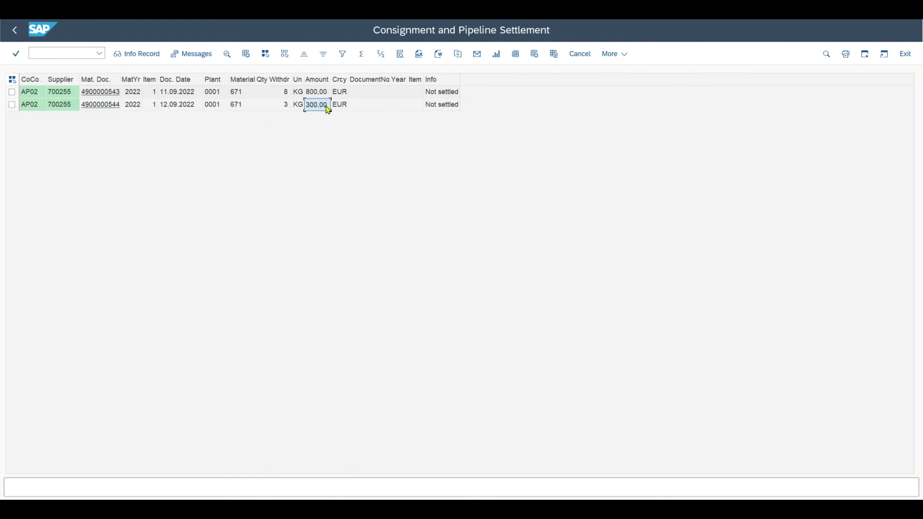
{"action": "left_click", "coordinate": [165, 91]}
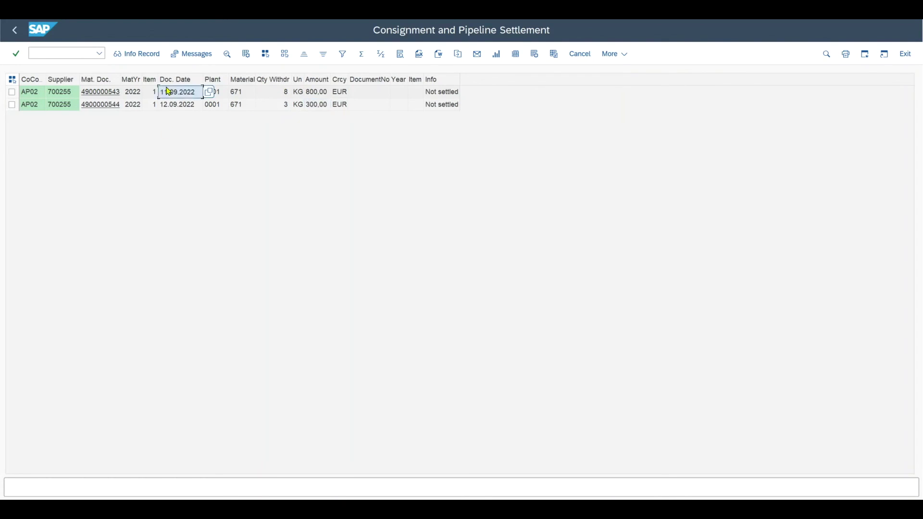
{"action": "left_click", "coordinate": [326, 93]}
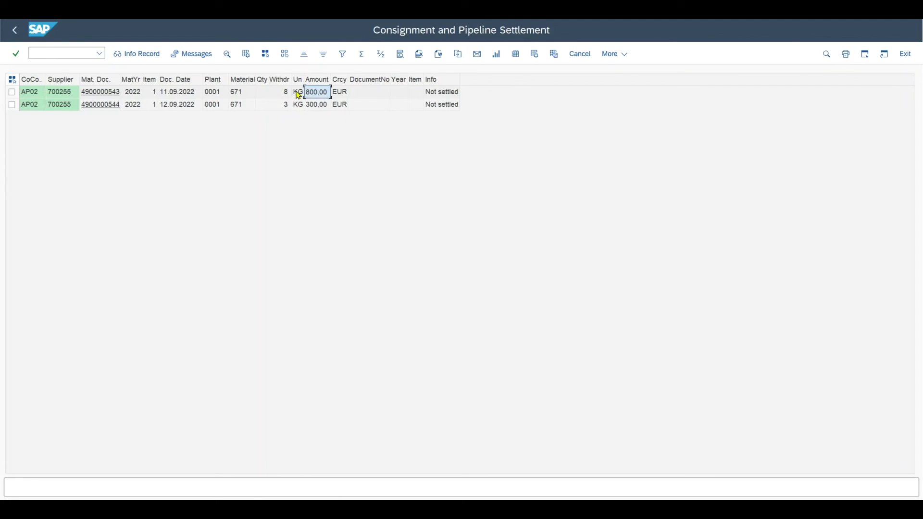
{"action": "left_click", "coordinate": [264, 89]}
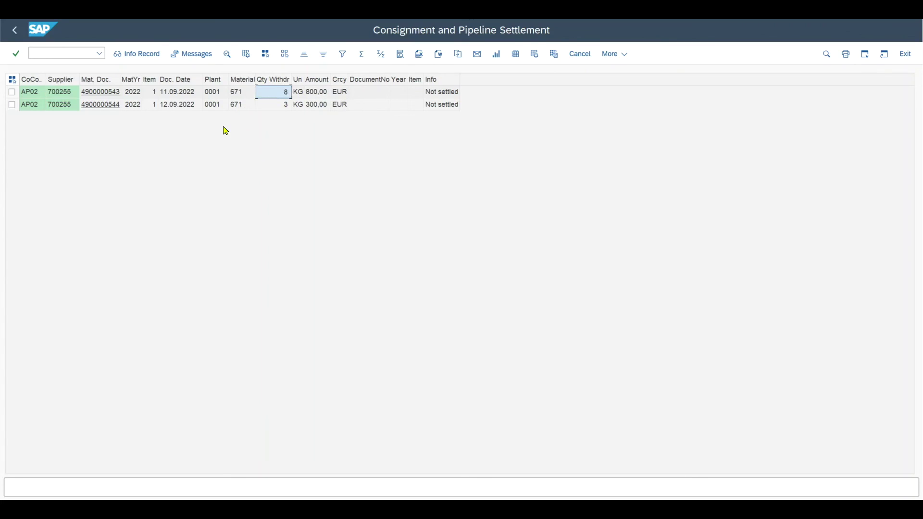
Return to the selection, run it with the Settle option for the unsettled consignment withdrawals, and widen the document number column in the result list
{"action": "left_click", "coordinate": [14, 31]}
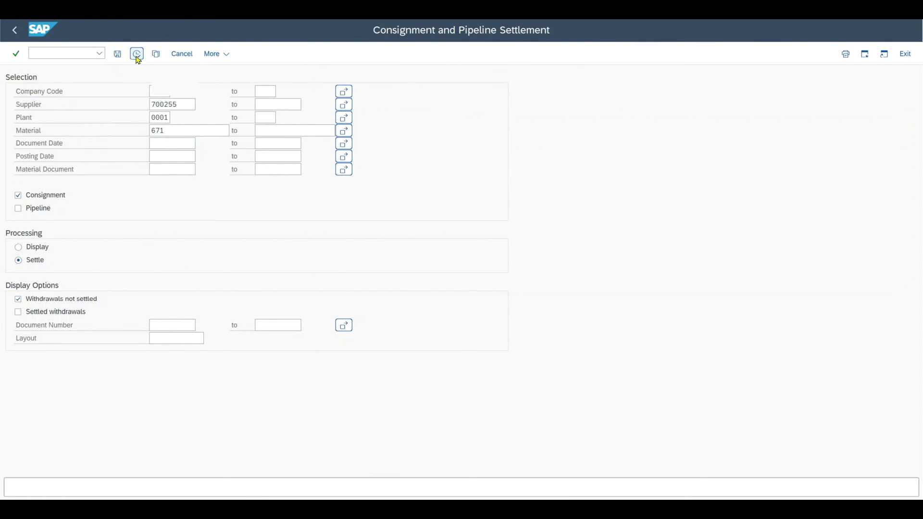
{"action": "left_click", "coordinate": [137, 55]}
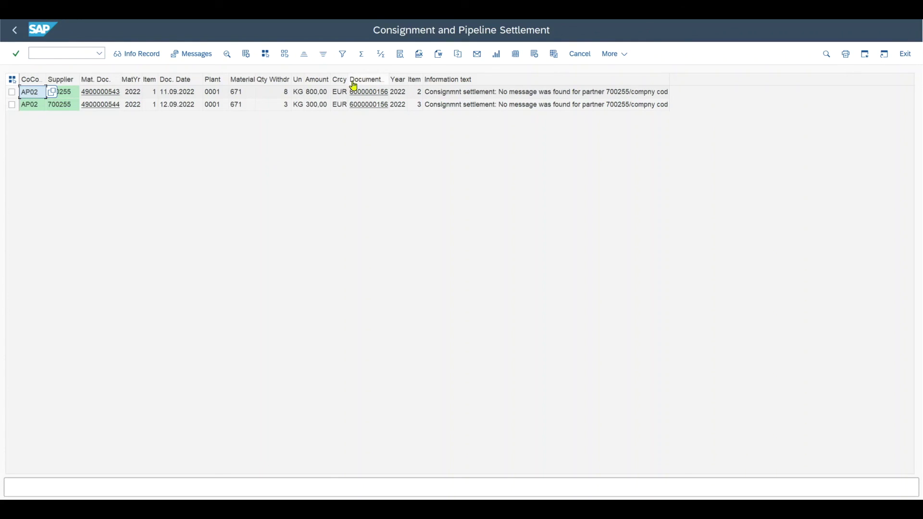
{"action": "left_click_drag", "start_coordinate": [390, 79], "coordinate": [442, 79]}
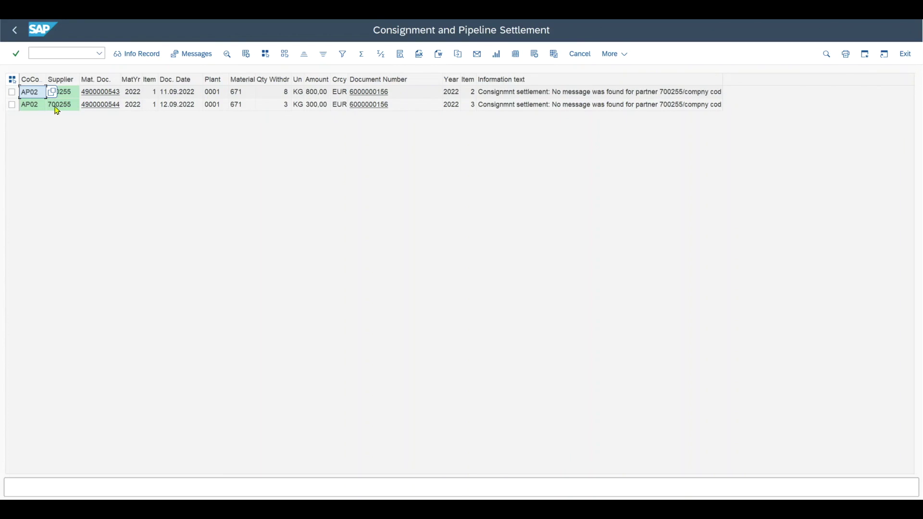
Open the settlement's accounting document from the first withdrawal line and examine its consignment payables and vendor items
{"action": "left_click", "coordinate": [374, 93]}
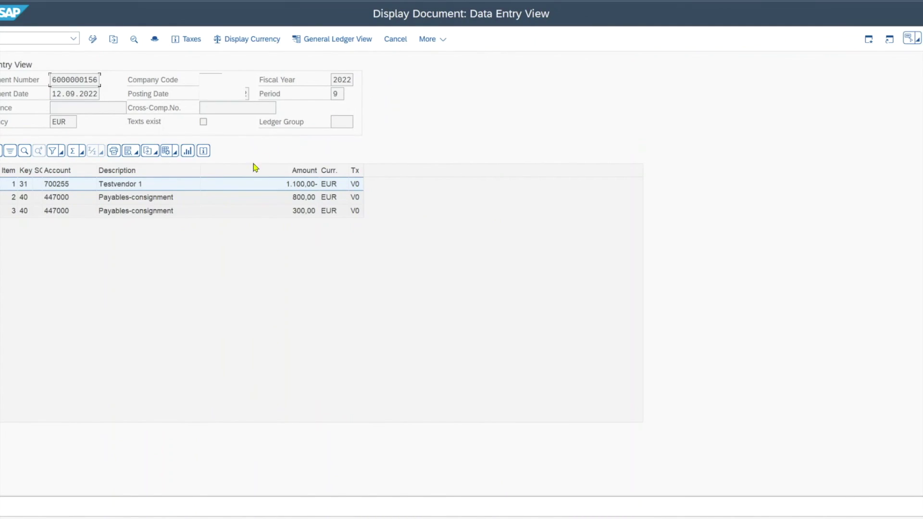
{"action": "key", "text": "Down"}
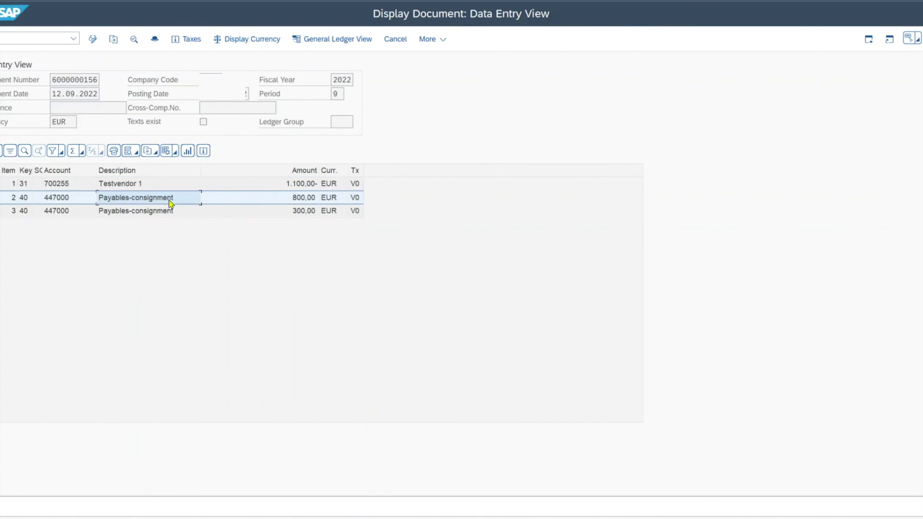
{"action": "left_click", "coordinate": [130, 185]}
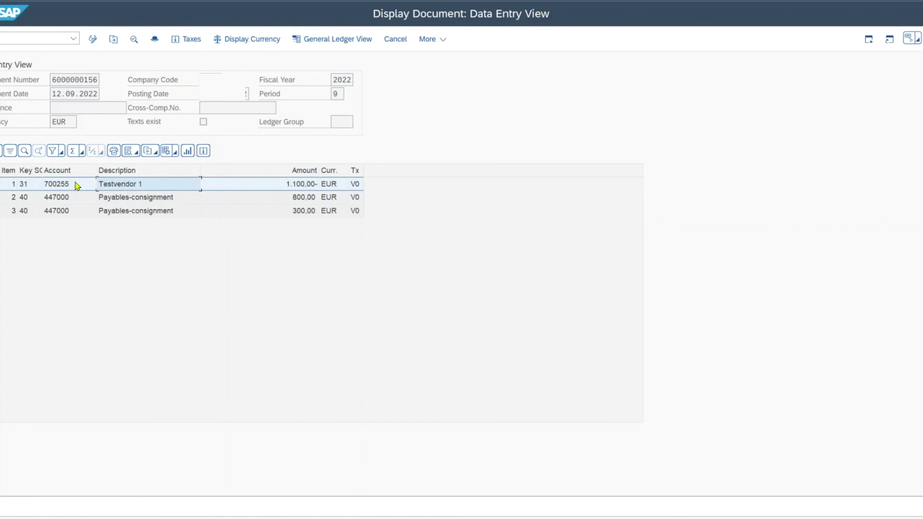